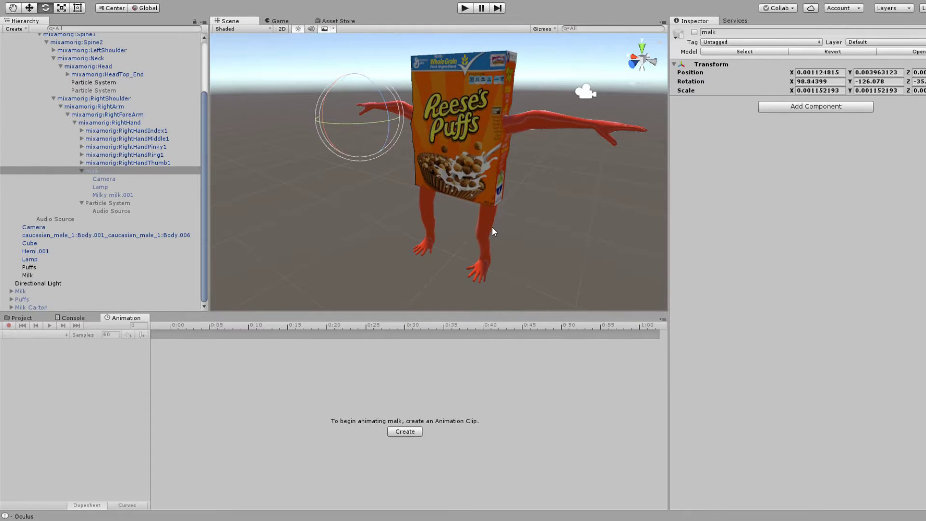
Activate the malk object under mixamorig:RightHand so the milk carton shows in the avatar's hand
{"action": "right_click_drag", "start_coordinate": [566, 243], "coordinate": [564, 245]}
{"action": "scroll", "coordinate": [564, 246], "scroll_direction": "up", "scroll_amount": 5}
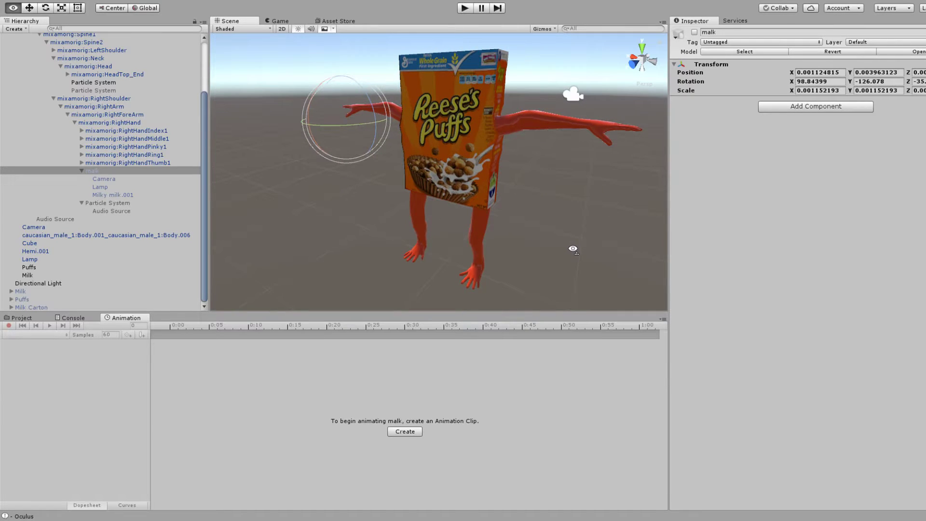
{"action": "left_click_drag", "start_coordinate": [573, 249], "coordinate": [567, 216], "text": "alt"}
{"action": "right_click_drag", "start_coordinate": [566, 217], "coordinate": [539, 226]}
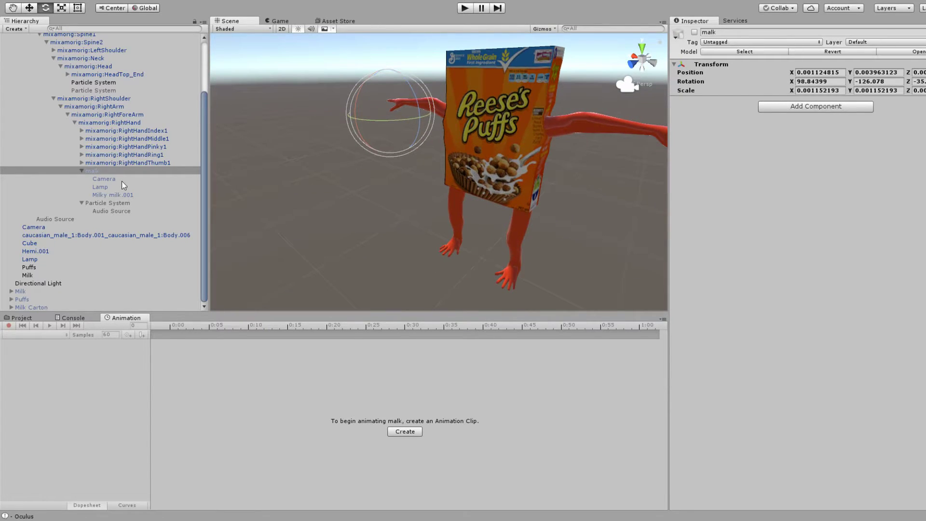
{"action": "left_click", "coordinate": [122, 203]}
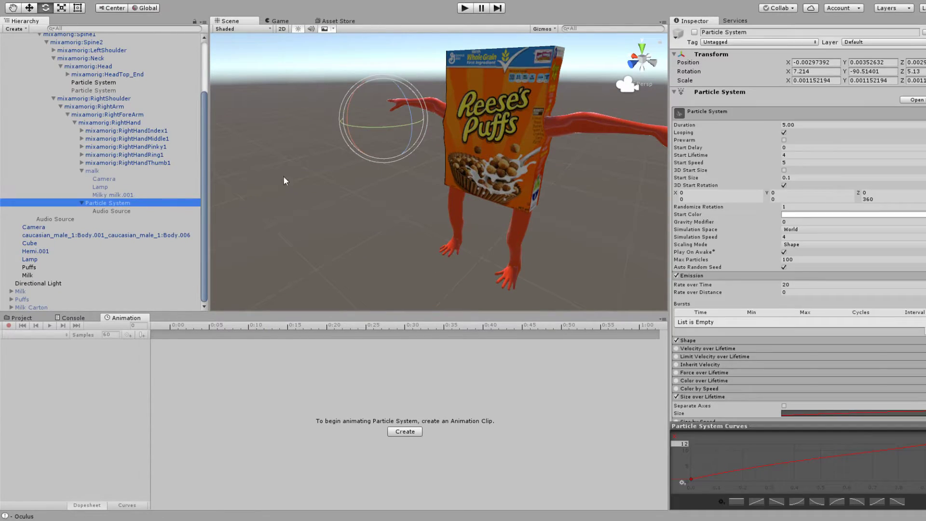
{"action": "left_click", "coordinate": [138, 173]}
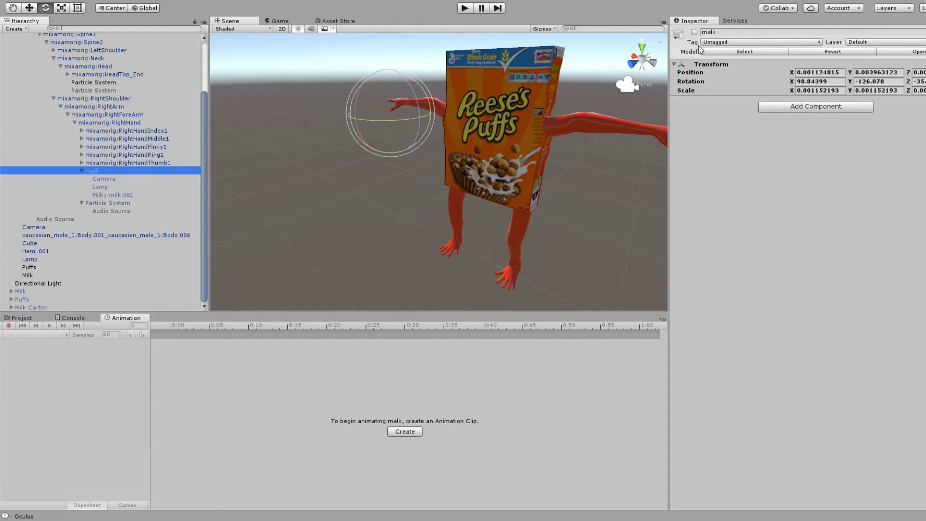
{"action": "left_click", "coordinate": [695, 31]}
{"action": "key", "text": "f"}
{"action": "key", "text": "q"}
{"action": "middle_click_drag", "start_coordinate": [390, 188], "coordinate": [387, 191]}
{"action": "scroll", "coordinate": [452, 201], "scroll_direction": "up", "scroll_amount": 3}
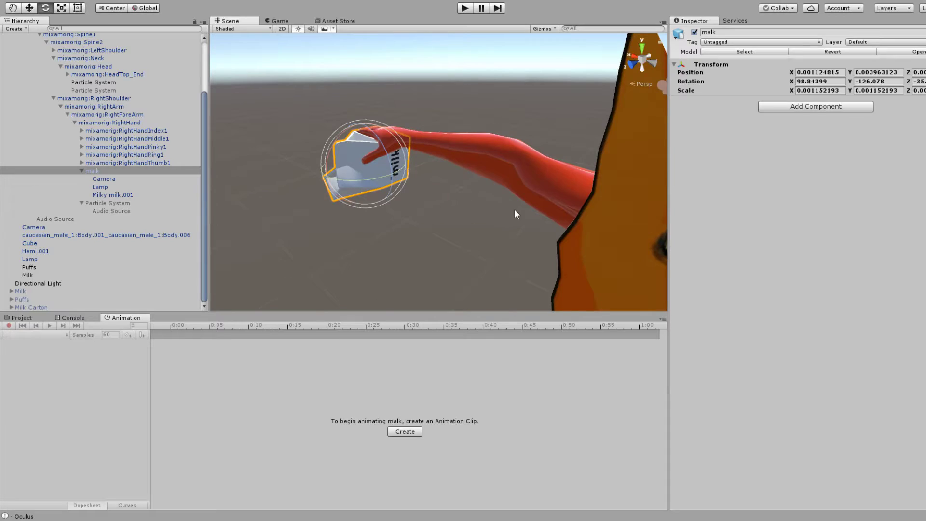
{"action": "right_click_drag", "start_coordinate": [563, 212], "coordinate": [444, 224]}
{"action": "middle_click_drag", "start_coordinate": [495, 220], "coordinate": [441, 221]}
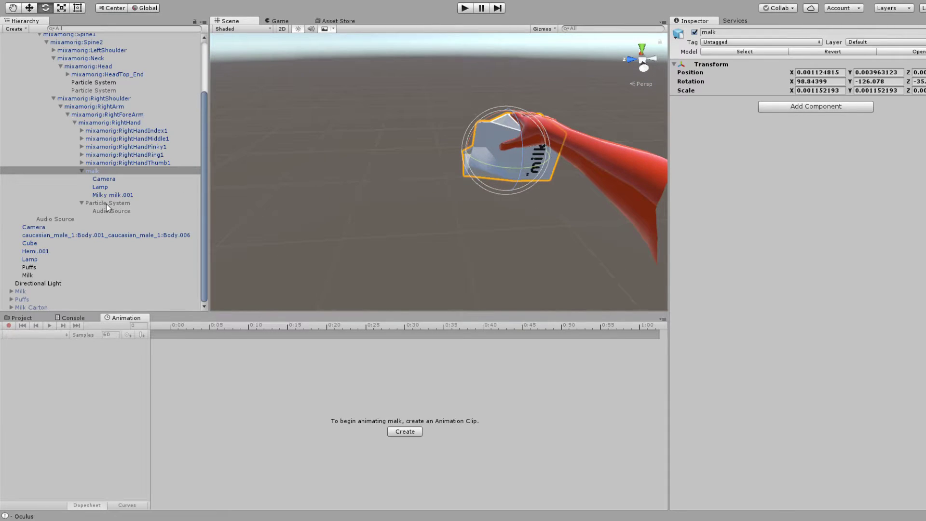
Activate the Particle System under mixamorig:RightHand and simulate its particle effect in the scene
{"action": "left_click", "coordinate": [106, 203]}
{"action": "left_click", "coordinate": [694, 32]}
{"action": "right_click_drag", "start_coordinate": [622, 212], "coordinate": [564, 220]}
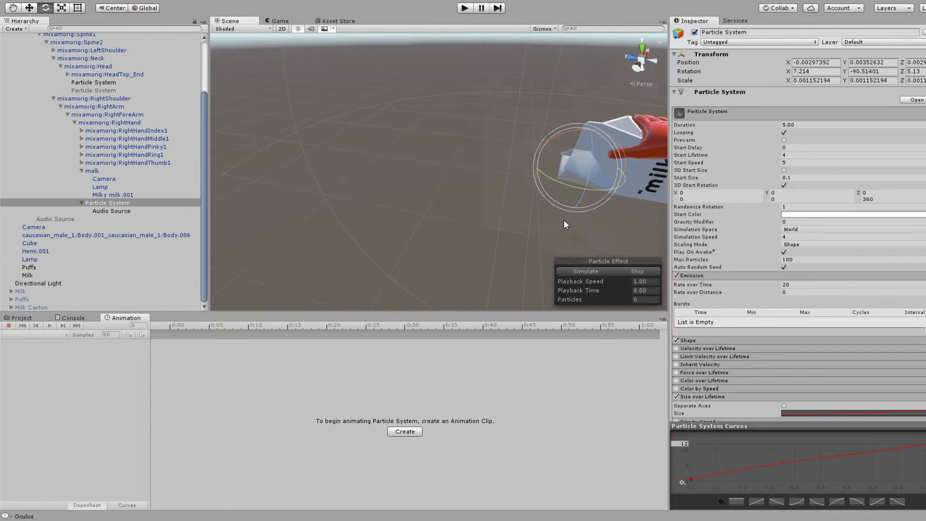
{"action": "left_click", "coordinate": [604, 273]}
{"action": "left_click_drag", "start_coordinate": [636, 216], "coordinate": [478, 177], "text": "alt"}
{"action": "right_click_drag", "start_coordinate": [478, 176], "coordinate": [479, 167]}
{"action": "middle_click_drag", "start_coordinate": [506, 178], "coordinate": [501, 186]}
{"action": "scroll", "coordinate": [506, 178], "scroll_direction": "down", "scroll_amount": 3}
{"action": "scroll", "coordinate": [506, 178], "scroll_direction": "up", "scroll_amount": 3}
{"action": "right_click_drag", "start_coordinate": [501, 186], "coordinate": [478, 217]}
{"action": "mouse_move", "coordinate": [466, 191]}
{"action": "middle_mouse_down"}
{"action": "mouse_move", "coordinate": [462, 180]}
{"action": "mouse_move", "coordinate": [468, 190]}
{"action": "middle_mouse_up"}
{"action": "left_click_drag", "start_coordinate": [468, 189], "coordinate": [409, 97], "text": "alt"}
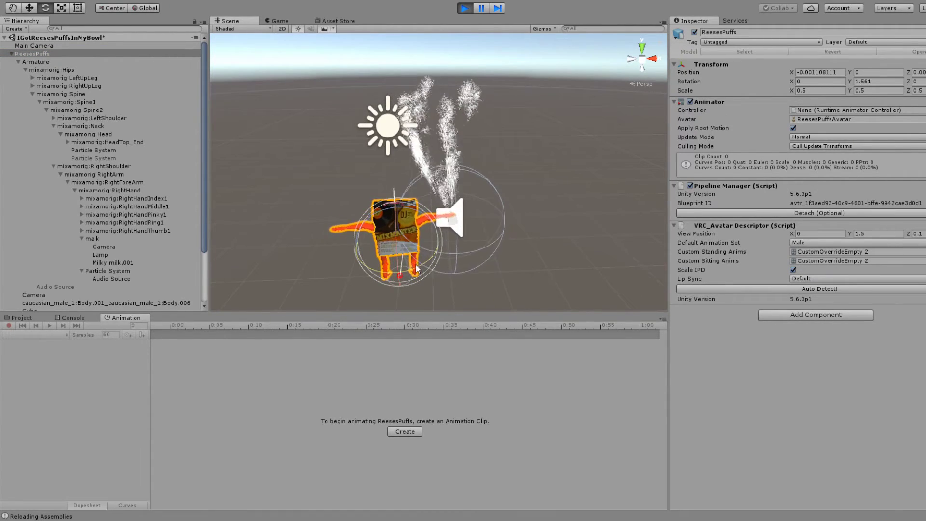
Stop play mode and examine the particle systems on the avatar's right hand and head
{"action": "left_click", "coordinate": [462, 9]}
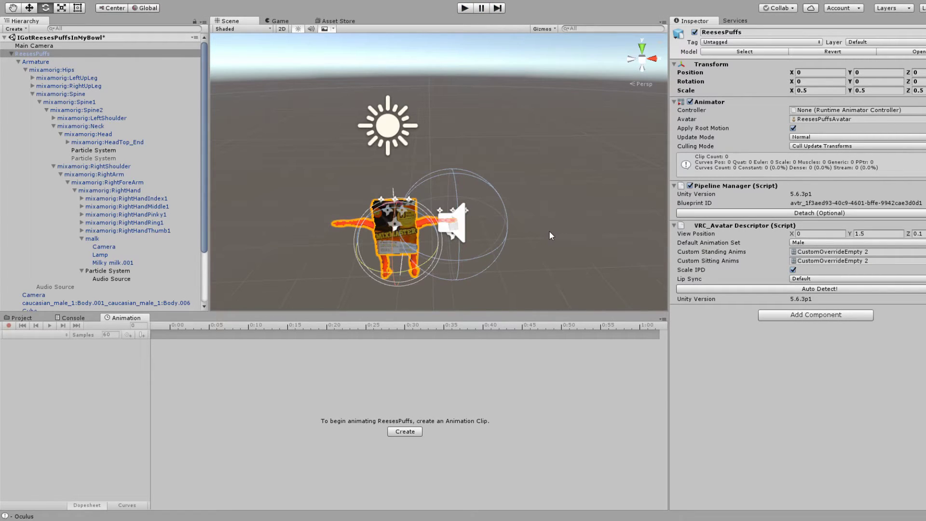
{"action": "double_click", "coordinate": [114, 271]}
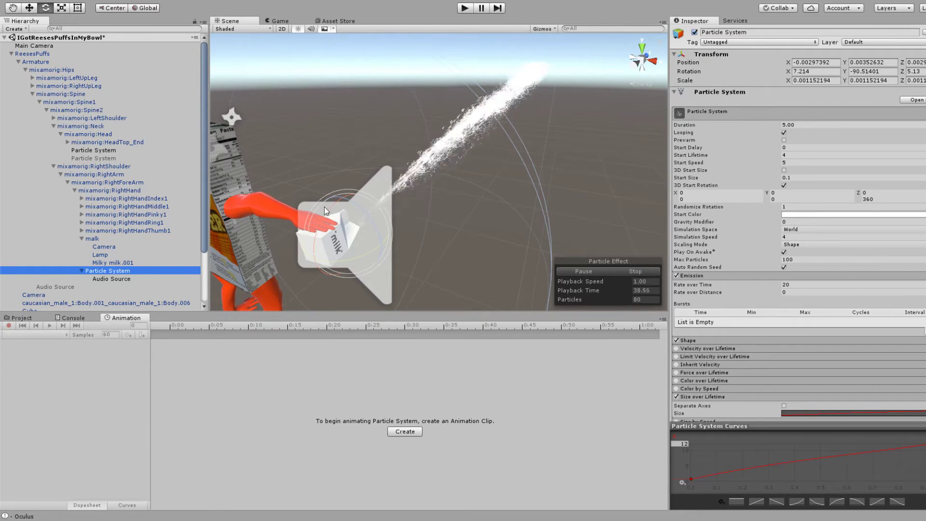
{"action": "right_click_drag", "start_coordinate": [571, 224], "coordinate": [552, 236]}
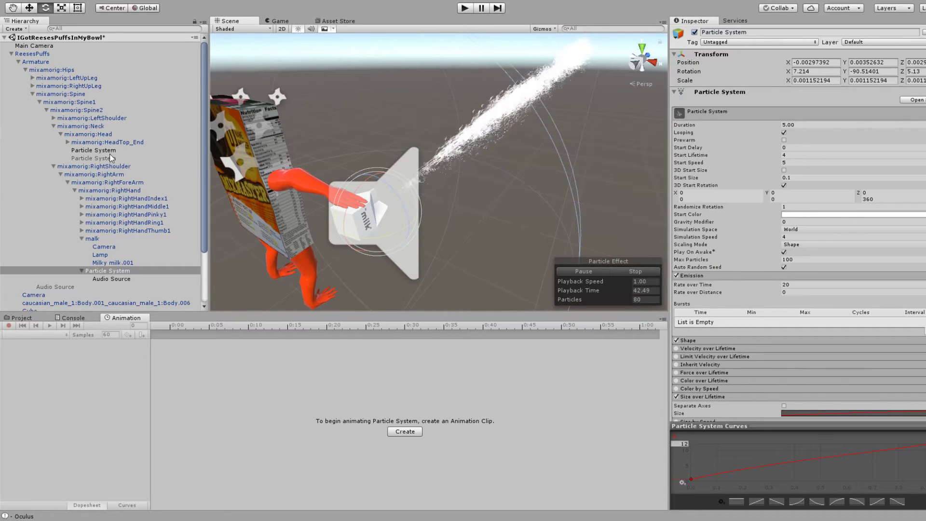
{"action": "scroll", "coordinate": [428, 204], "scroll_direction": "down", "scroll_amount": 3}
{"action": "scroll", "coordinate": [427, 203], "scroll_direction": "down", "scroll_amount": 3}
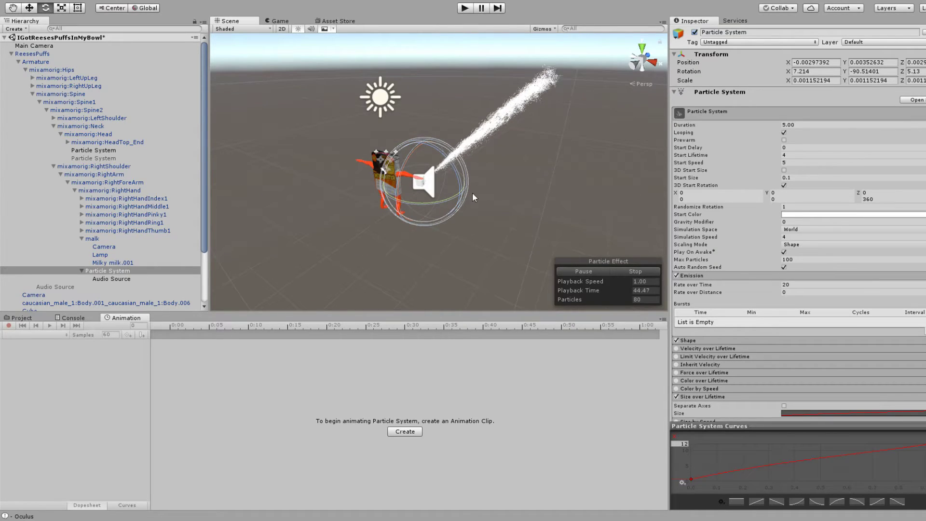
{"action": "scroll", "coordinate": [444, 160], "scroll_direction": "up", "scroll_amount": 1}
{"action": "scroll", "coordinate": [444, 161], "scroll_direction": "up", "scroll_amount": 2}
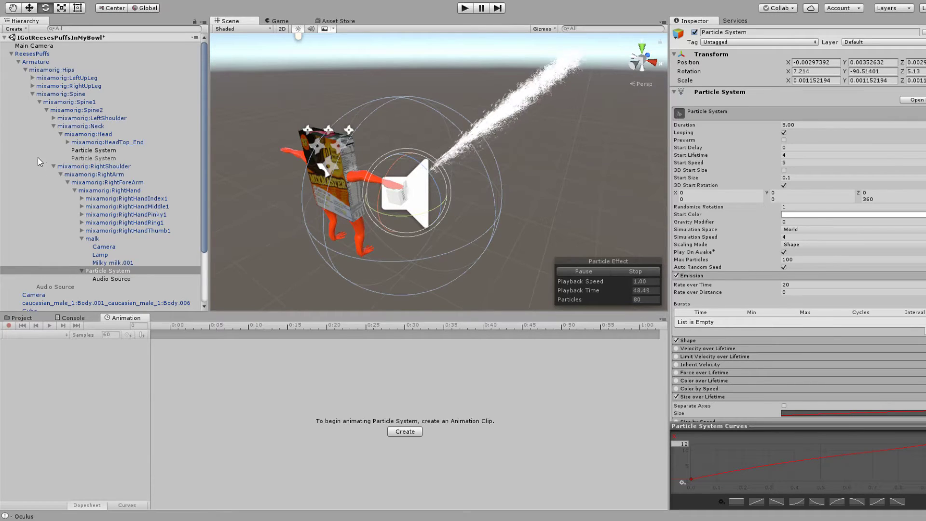
{"action": "left_click", "coordinate": [83, 150]}
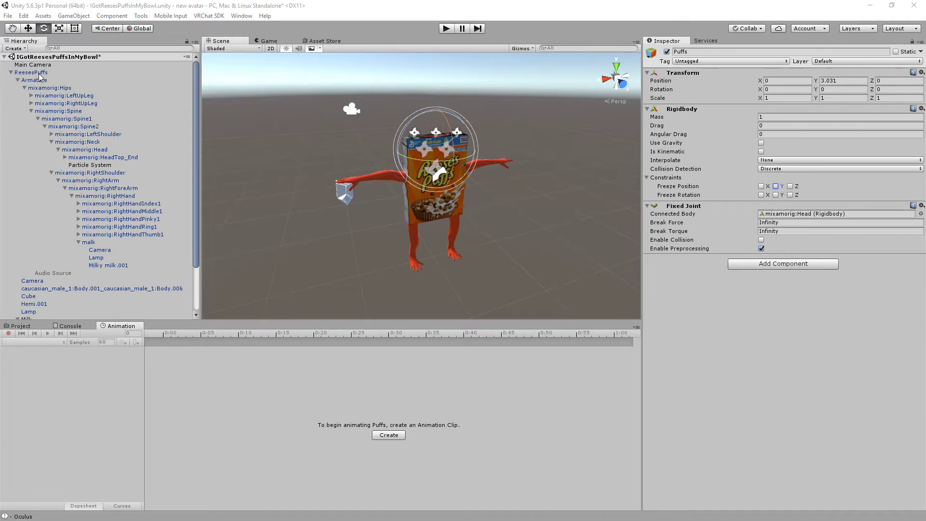
Create a 3D cube as a child of the ReesesPuffs avatar
{"action": "left_click", "coordinate": [37, 73]}
{"action": "right_click", "coordinate": [37, 73]}
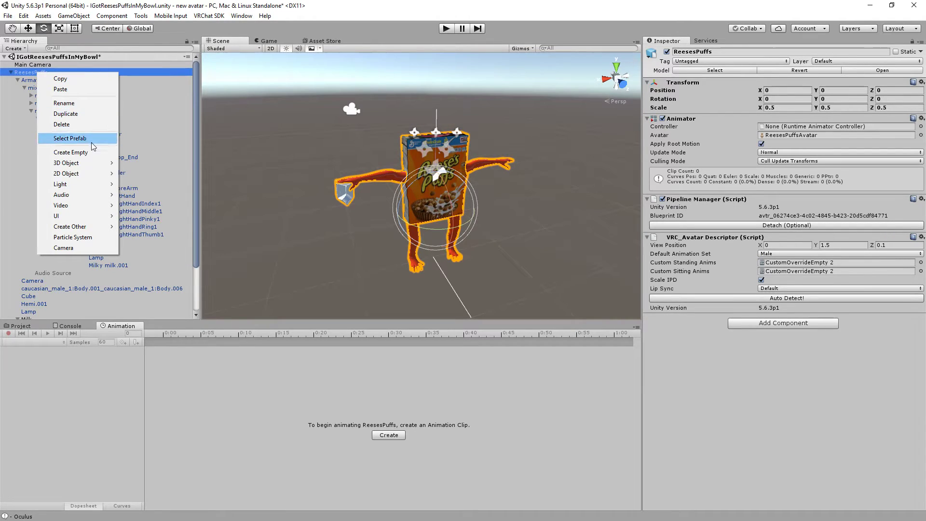
{"action": "mouse_move", "coordinate": [82, 165]}
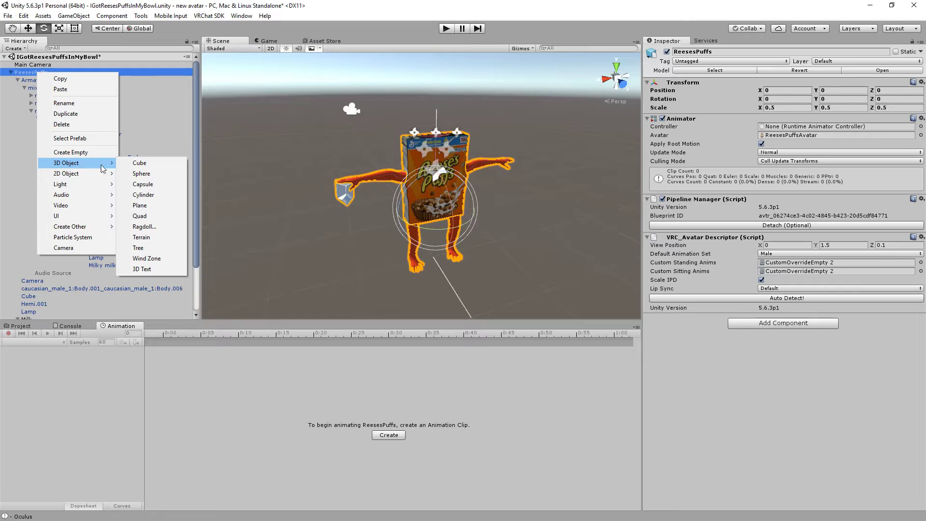
{"action": "left_click", "coordinate": [156, 166]}
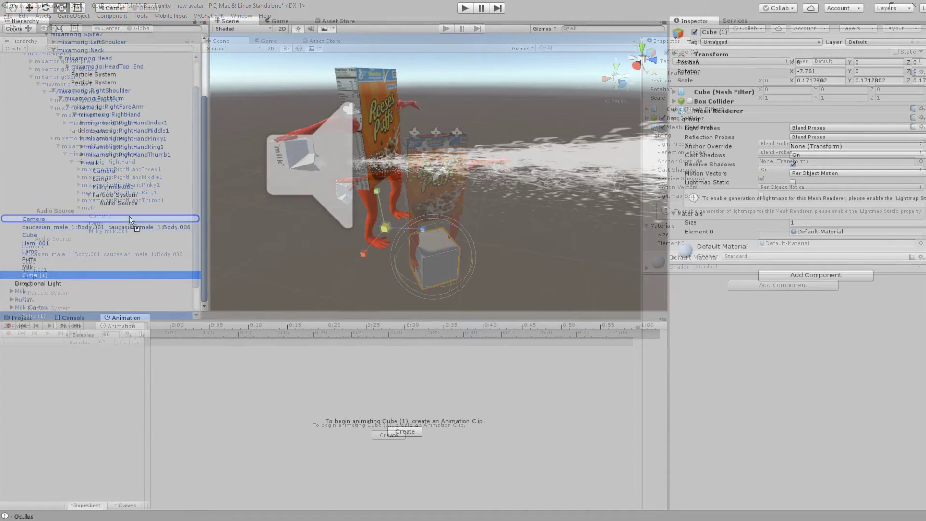
Parent the new cube to malk and set its position and rotation values to 0
{"action": "left_click_drag", "start_coordinate": [129, 170], "coordinate": [123, 163]}
{"action": "left_click", "coordinate": [810, 63]}
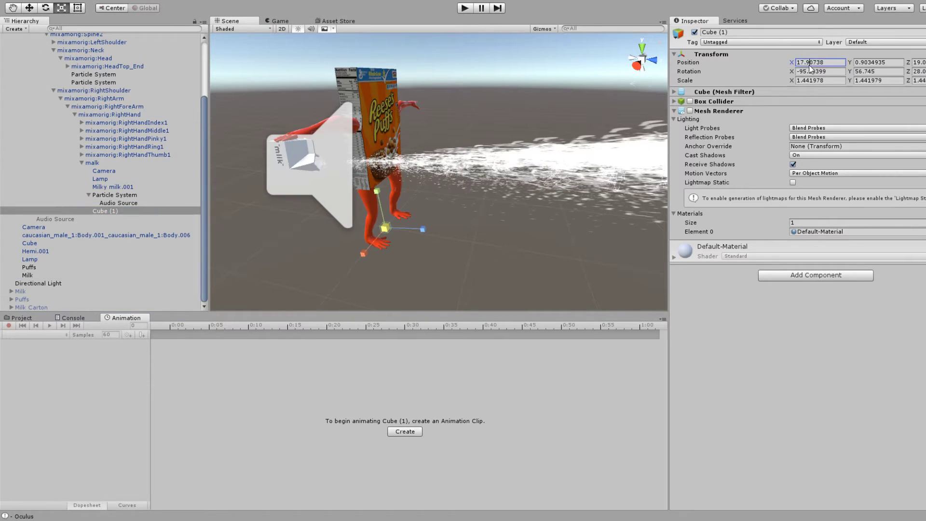
{"action": "type", "text": "0"}
{"action": "left_click", "coordinate": [812, 71]}
{"action": "type", "text": "0"}
{"action": "left_click", "coordinate": [868, 72]}
{"action": "type", "text": "0"}
{"action": "left_click", "coordinate": [863, 62]}
{"action": "type", "text": "0"}
{"action": "left_click", "coordinate": [920, 72]}
{"action": "type", "text": "0"}
{"action": "key", "text": "Return"}
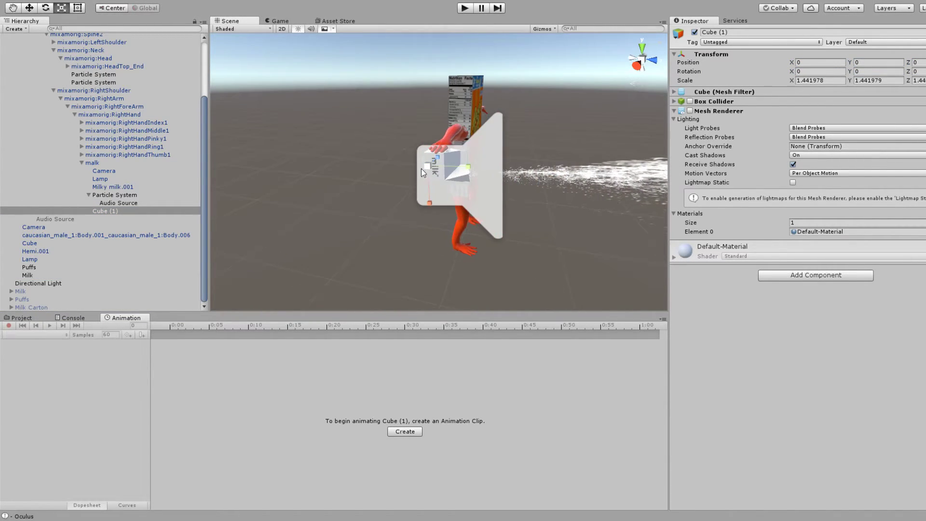
Move the cube along the global axes to about X -0.14, Y 1.8, inside the milk carton
{"action": "left_click", "coordinate": [29, 8]}
{"action": "left_click", "coordinate": [145, 8]}
{"action": "left_click_drag", "start_coordinate": [465, 162], "coordinate": [476, 161]}
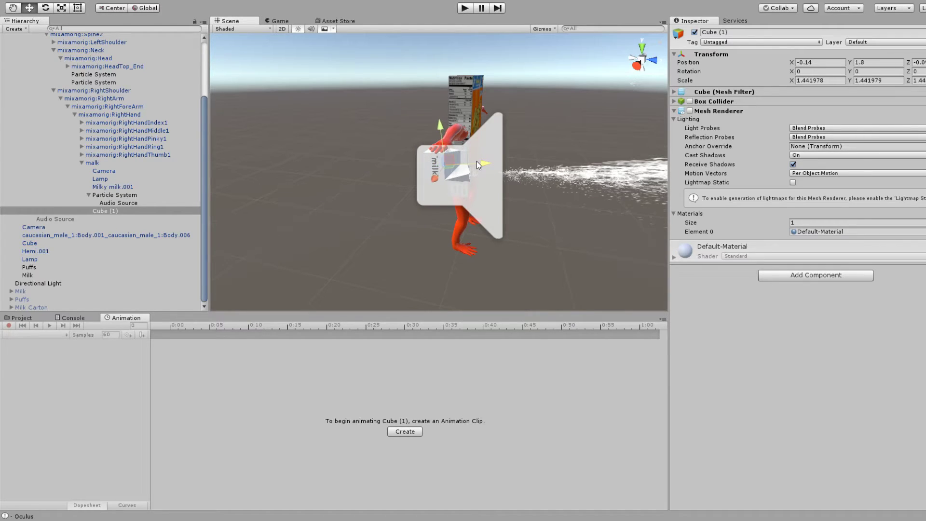
{"action": "left_click", "coordinate": [107, 212]}
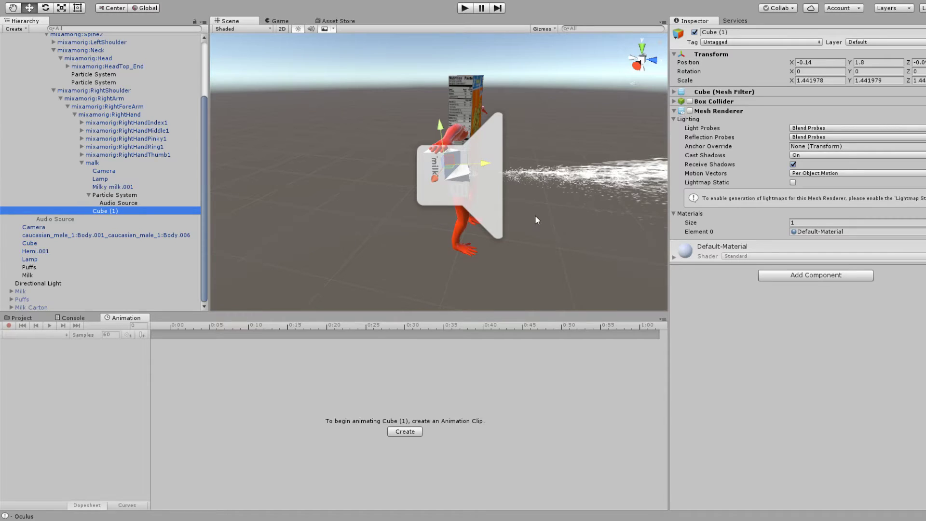
{"action": "middle_click_drag", "start_coordinate": [453, 148], "coordinate": [444, 149]}
{"action": "left_click_drag", "start_coordinate": [444, 148], "coordinate": [424, 164], "text": "alt"}
{"action": "middle_click_drag", "start_coordinate": [424, 164], "coordinate": [478, 192]}
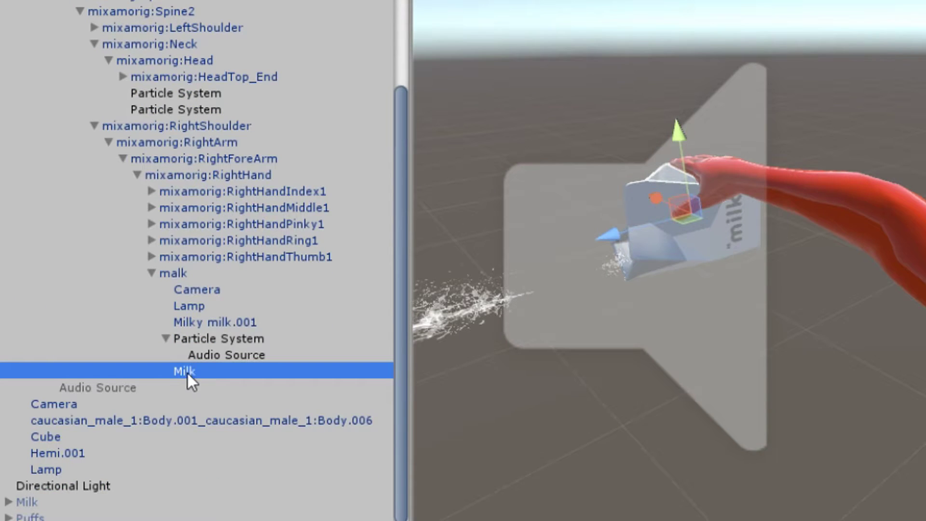
Reparent the Milk object from malk to the ReesesPuffs root
{"action": "left_click_drag", "start_coordinate": [188, 372], "coordinate": [127, 168]}
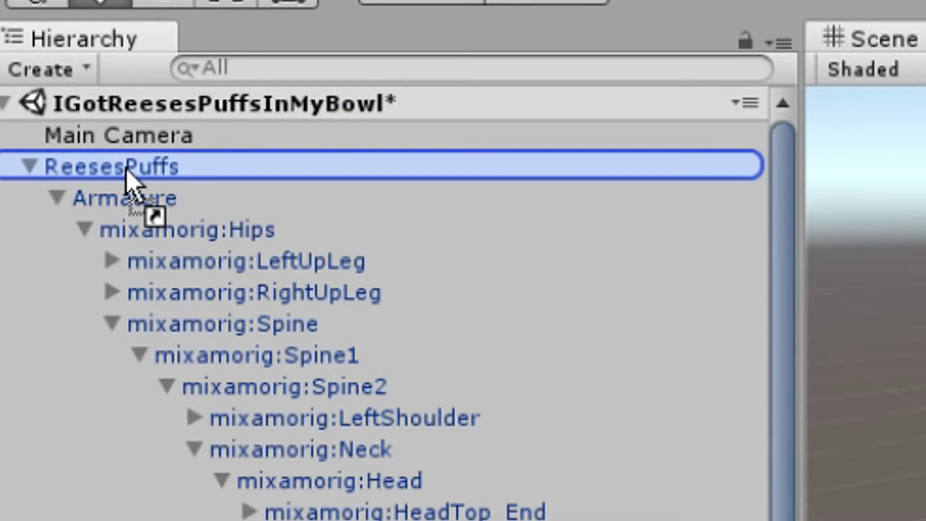
{"action": "scroll", "coordinate": [383, 414], "scroll_direction": "down", "scroll_amount": 3}
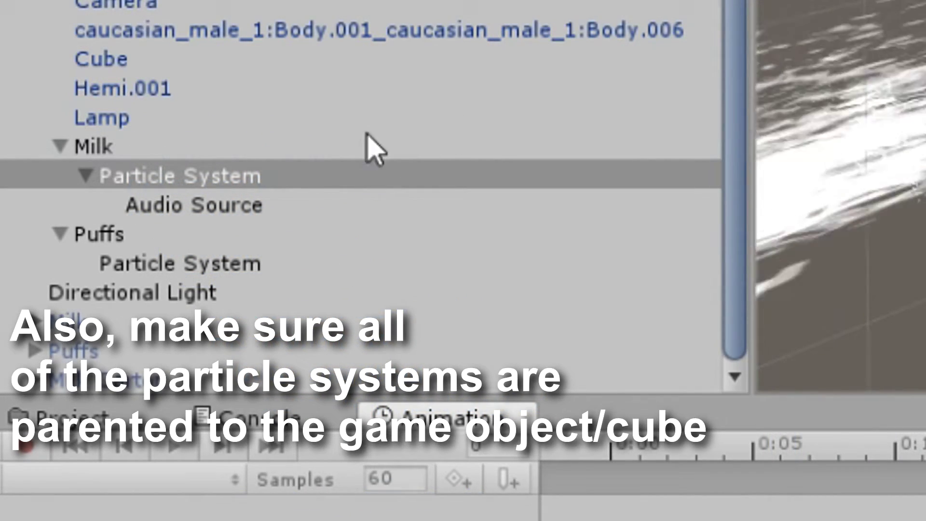
Check in the hierarchy that the particle systems and audio source are parented to the Milk and Puffs objects
{"action": "left_click", "coordinate": [223, 202]}
{"action": "left_click", "coordinate": [196, 151]}
{"action": "left_click", "coordinate": [187, 177]}
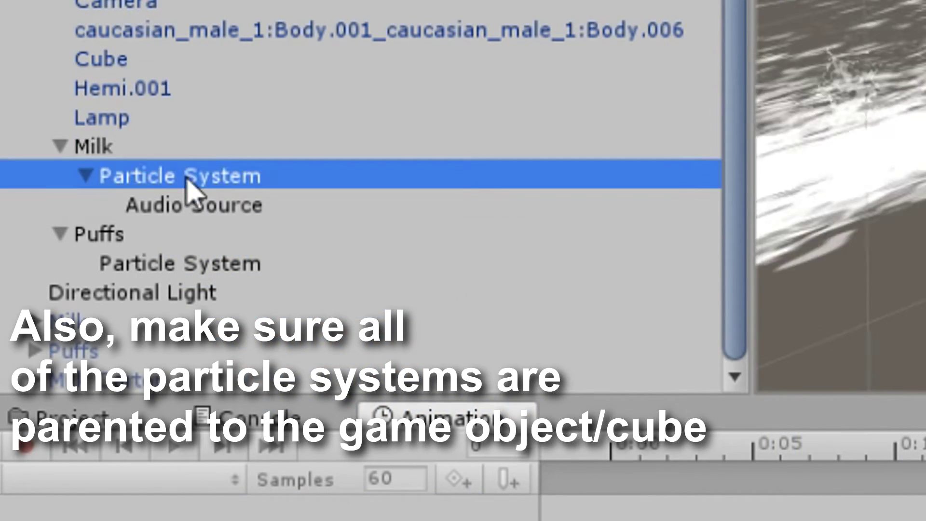
{"action": "left_click", "coordinate": [177, 234]}
{"action": "left_click", "coordinate": [190, 263]}
{"action": "left_click", "coordinate": [195, 207]}
{"action": "left_click", "coordinate": [188, 178]}
{"action": "left_click", "coordinate": [177, 150]}
{"action": "left_click", "coordinate": [180, 178]}
{"action": "left_click", "coordinate": [174, 202]}
{"action": "left_click", "coordinate": [162, 175]}
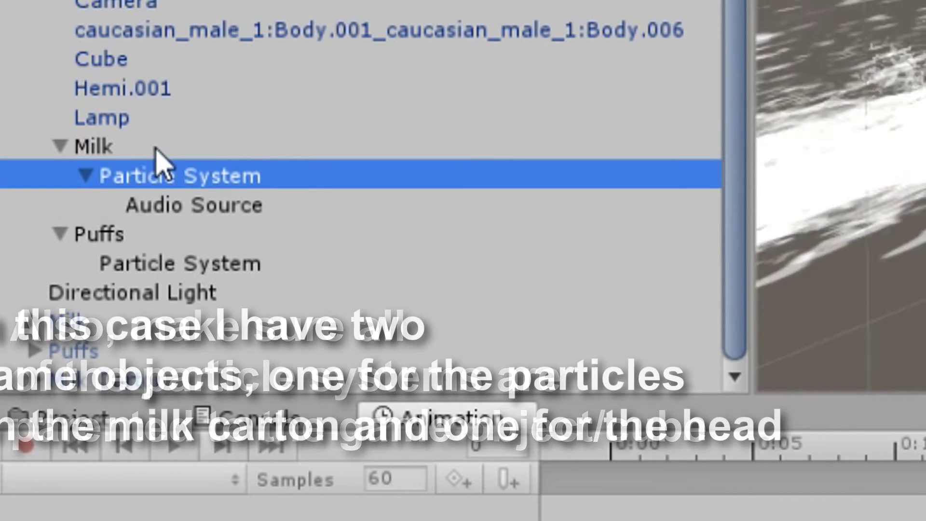
{"action": "left_click", "coordinate": [159, 151]}
{"action": "left_click", "coordinate": [160, 205]}
{"action": "left_click", "coordinate": [157, 234]}
{"action": "left_click", "coordinate": [164, 265]}
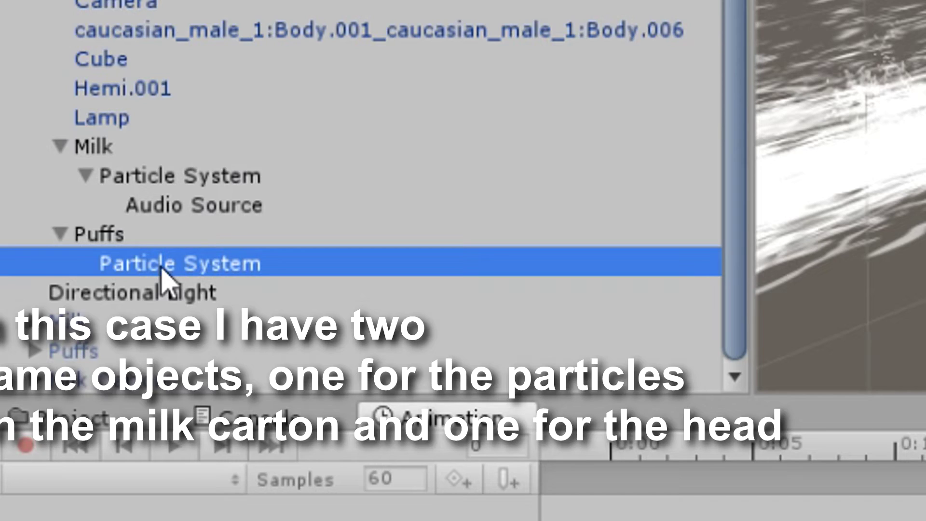
{"action": "left_click", "coordinate": [149, 237]}
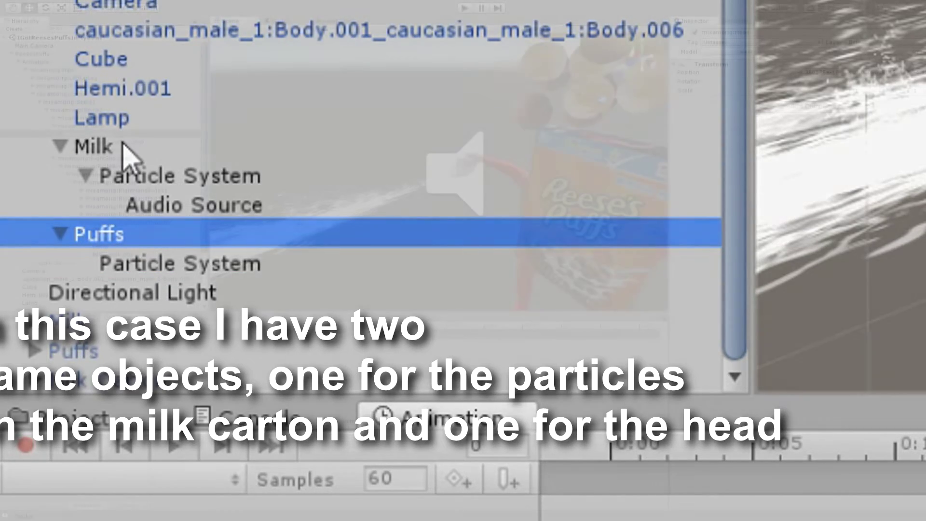
{"action": "left_click", "coordinate": [122, 145]}
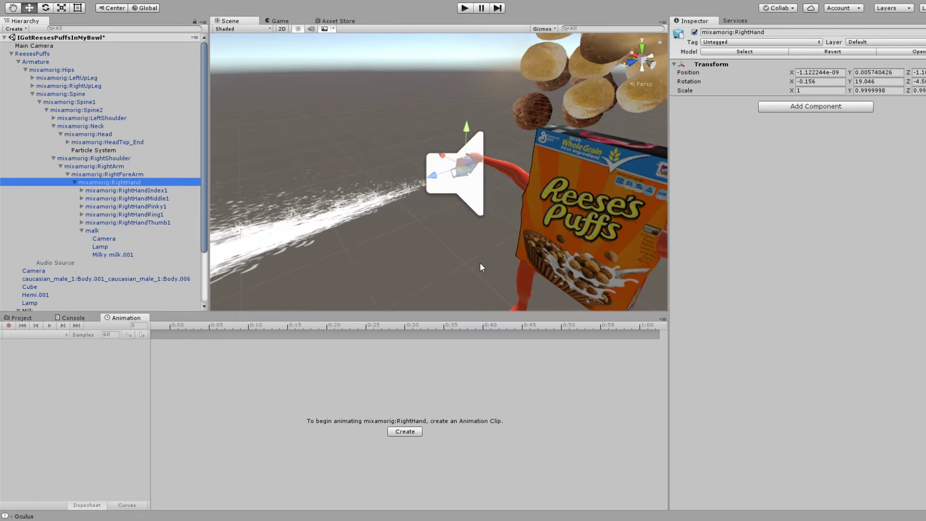
Add a Rigidbody component to the mixamorig:RightHand bone
{"action": "middle_click_drag", "start_coordinate": [480, 263], "coordinate": [465, 250]}
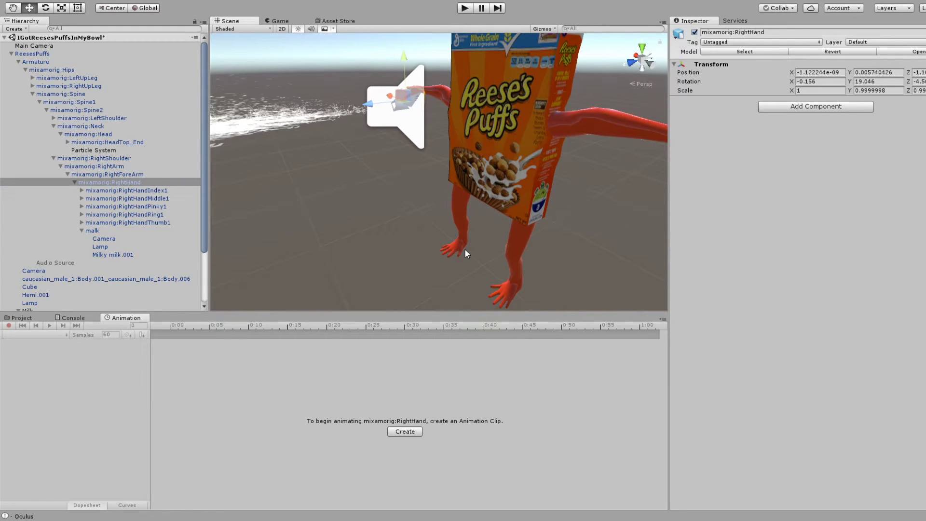
{"action": "right_click_drag", "start_coordinate": [465, 249], "coordinate": [491, 296]}
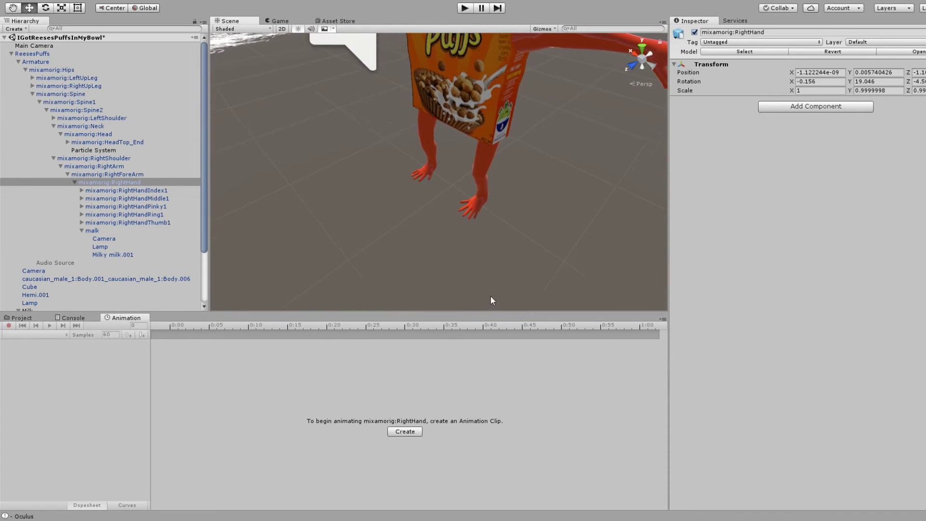
{"action": "left_click", "coordinate": [151, 182]}
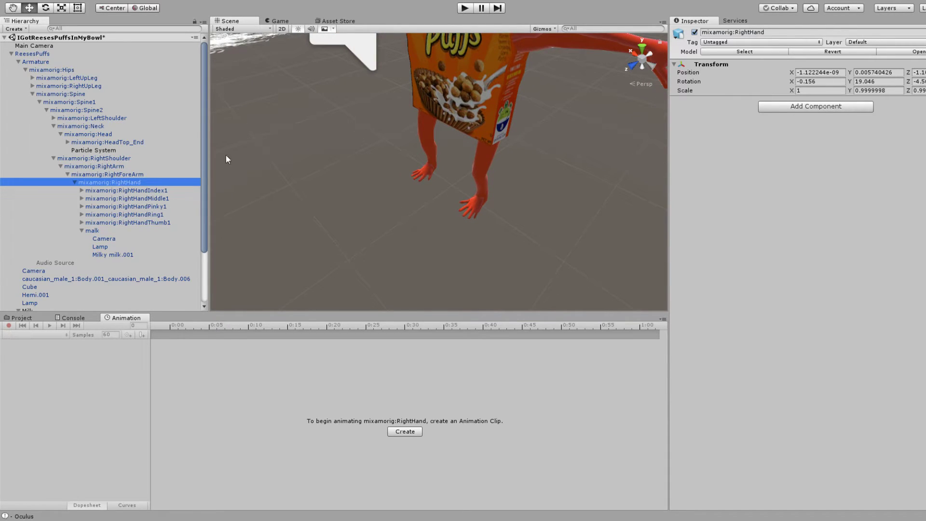
{"action": "key", "text": "f"}
{"action": "scroll", "coordinate": [342, 140], "scroll_direction": "up", "scroll_amount": 8}
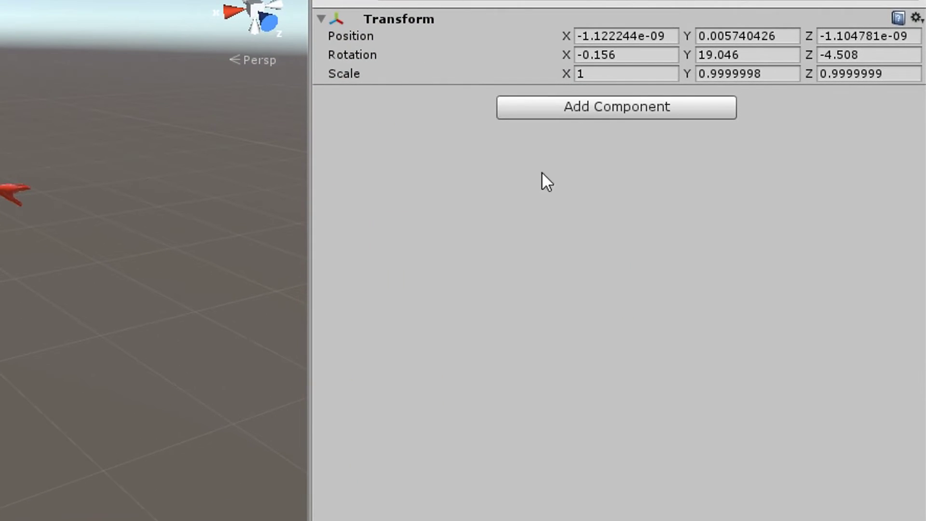
{"action": "left_click", "coordinate": [531, 101]}
{"action": "type", "text": "rigid"}
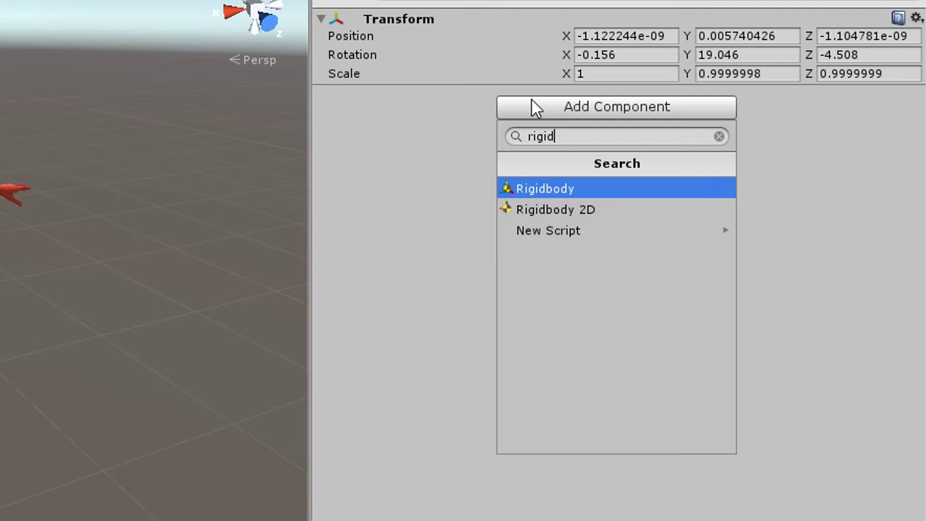
{"action": "key", "text": "Return"}
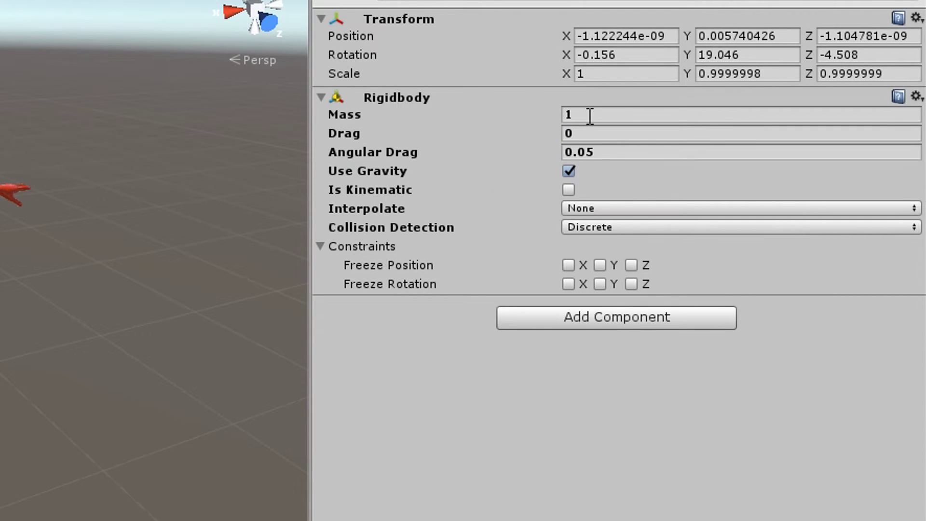
Set the right hand Rigidbody's angular drag to 0, disable gravity, and freeze position and rotation on all axes
{"action": "left_click", "coordinate": [603, 152]}
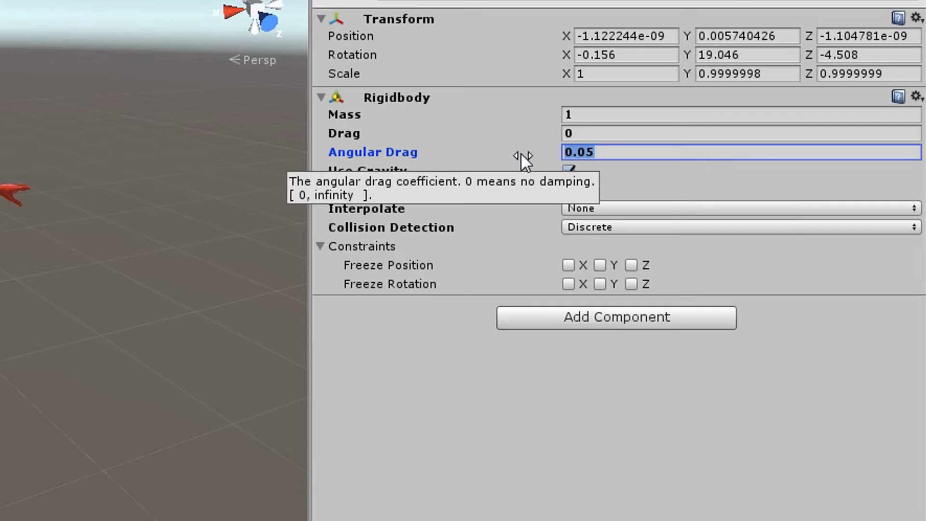
{"action": "type", "text": "0"}
{"action": "left_click", "coordinate": [565, 170]}
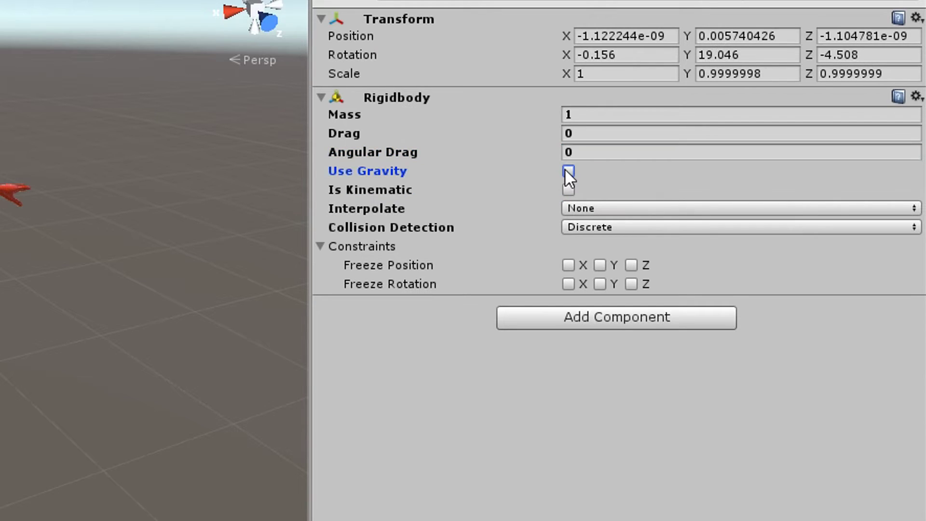
{"action": "left_click", "coordinate": [569, 265]}
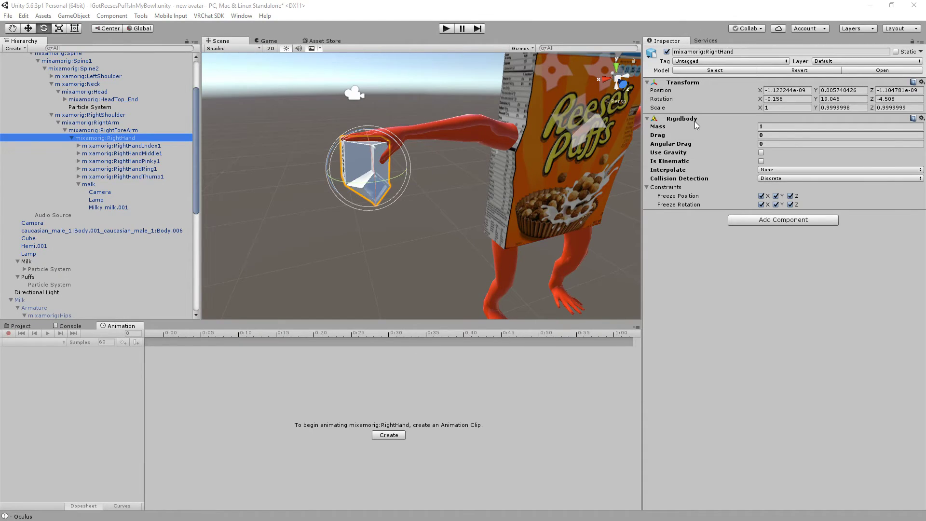
Add a Fixed Joint component to the Milk object under ReesesPuffs
{"action": "left_click", "coordinate": [40, 261]}
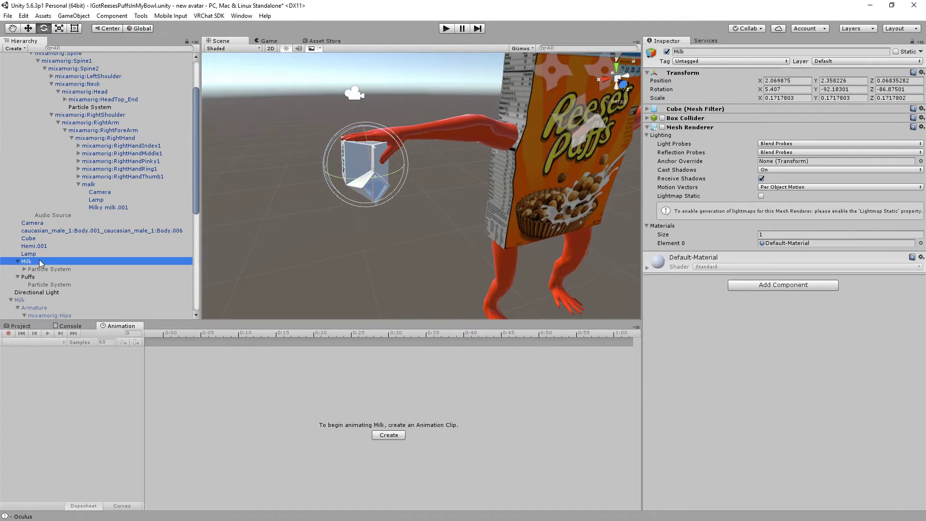
{"action": "left_click", "coordinate": [749, 282]}
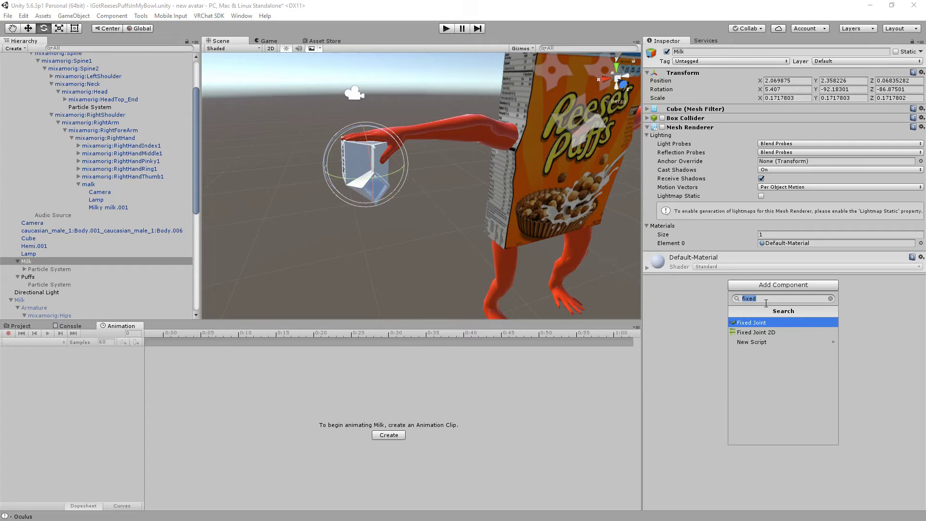
{"action": "left_click", "coordinate": [783, 299]}
{"action": "left_click_drag", "start_coordinate": [756, 299], "coordinate": [745, 300]}
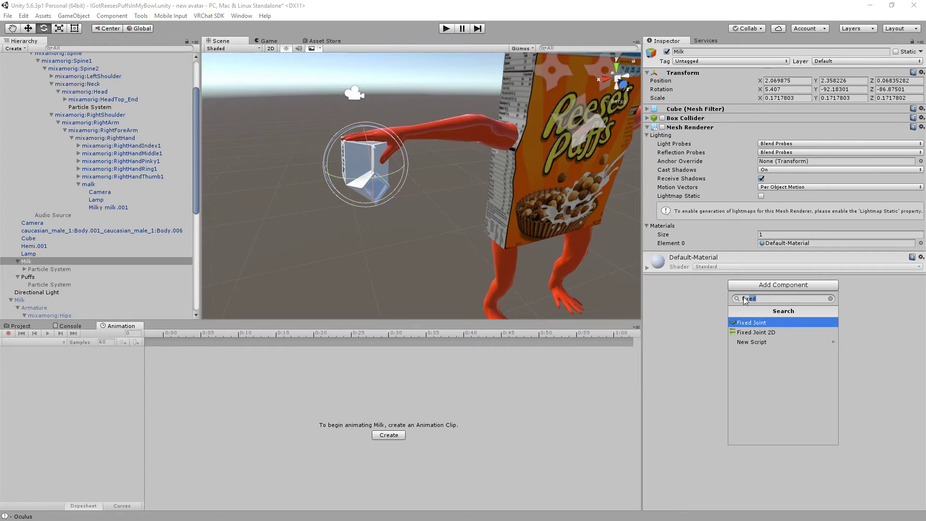
{"action": "left_click", "coordinate": [755, 325]}
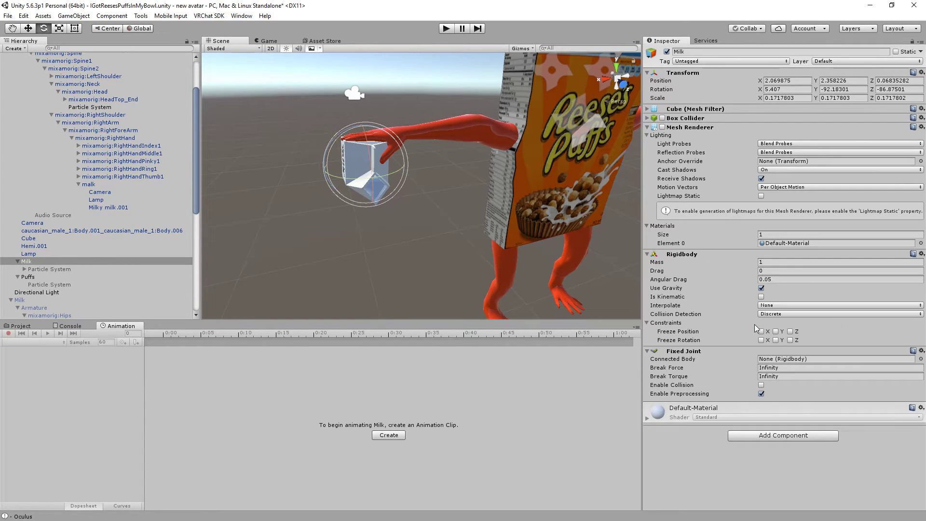
Set Milk's Rigidbody to angular drag 0 without gravity, and assign mixamorig:RightHand as the Fixed Joint's connected body
{"action": "left_click", "coordinate": [780, 281]}
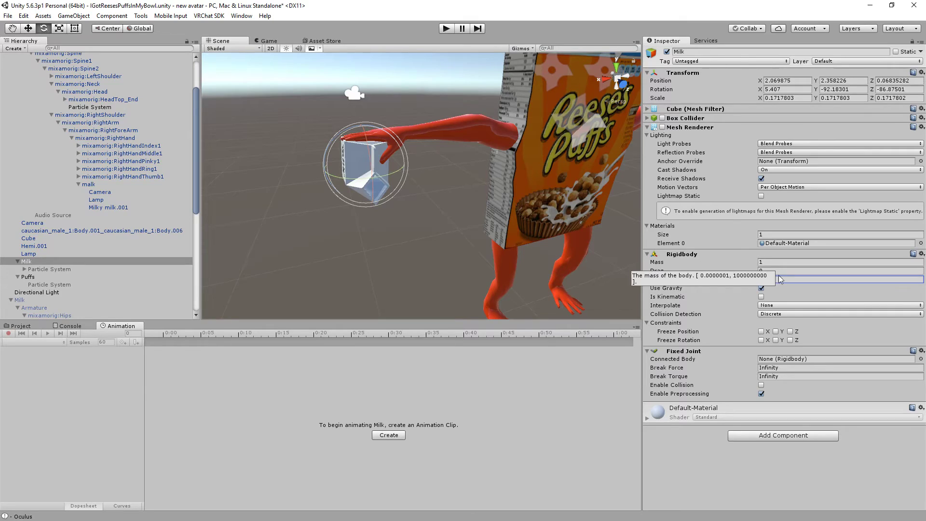
{"action": "left_click", "coordinate": [761, 288]}
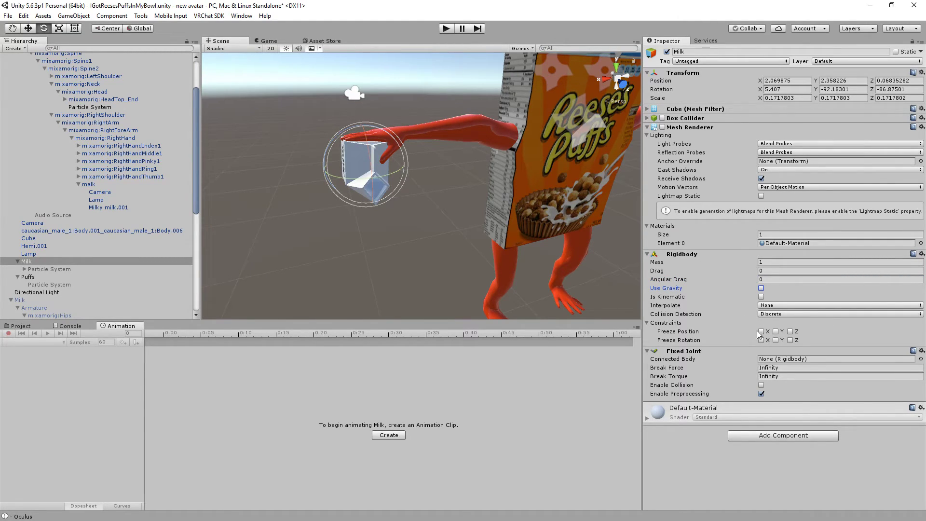
{"action": "left_click", "coordinate": [816, 358]}
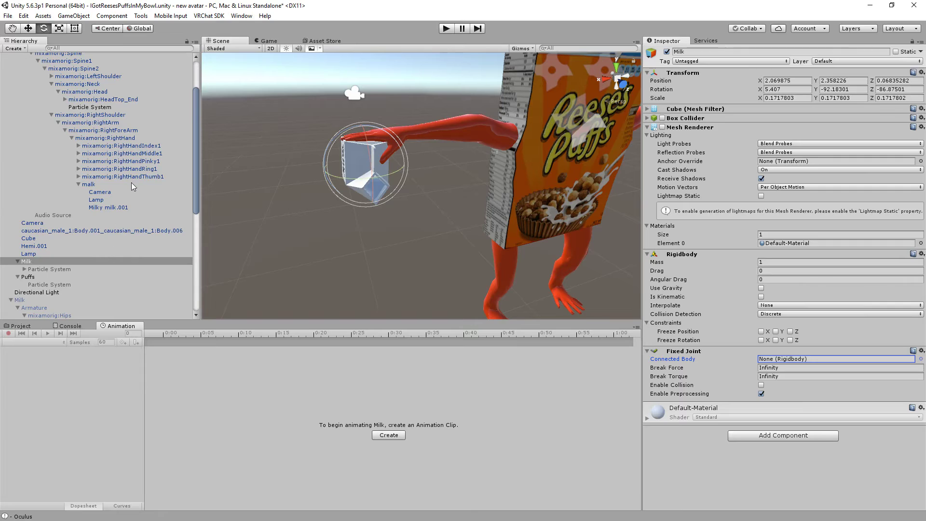
{"action": "left_click_drag", "start_coordinate": [125, 141], "coordinate": [785, 363]}
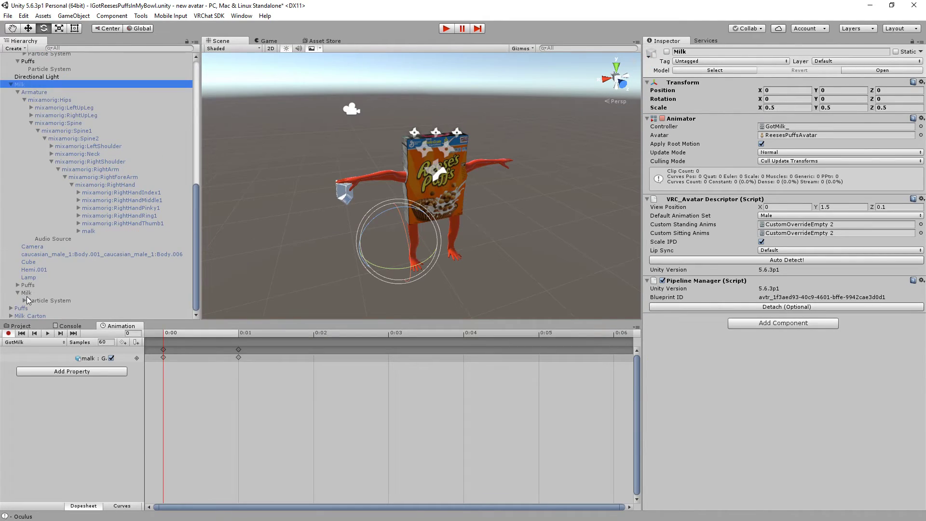
Examine where the Milk and Puffs objects sit in the hierarchy of the Milk avatar copy
{"action": "scroll", "coordinate": [27, 295], "scroll_direction": "up", "scroll_amount": 3}
{"action": "key", "text": "ctrl+p"}
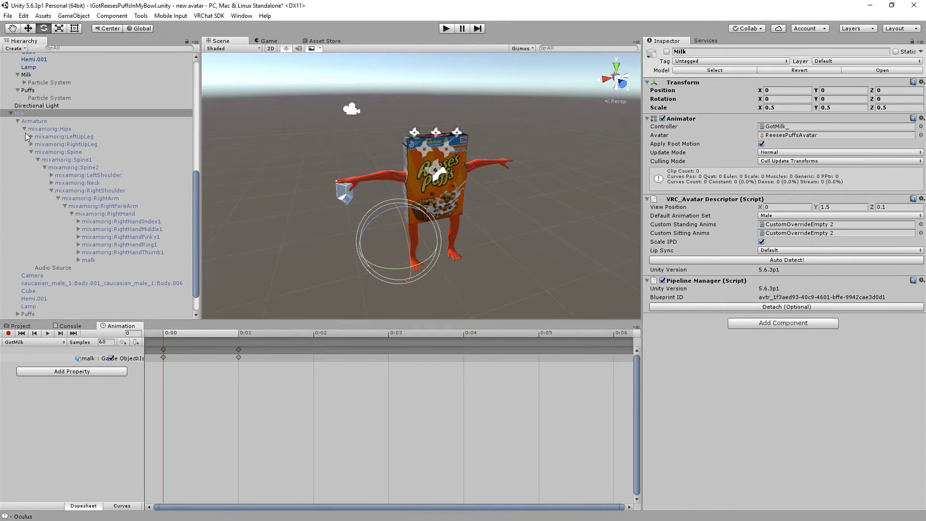
{"action": "left_click", "coordinate": [10, 114]}
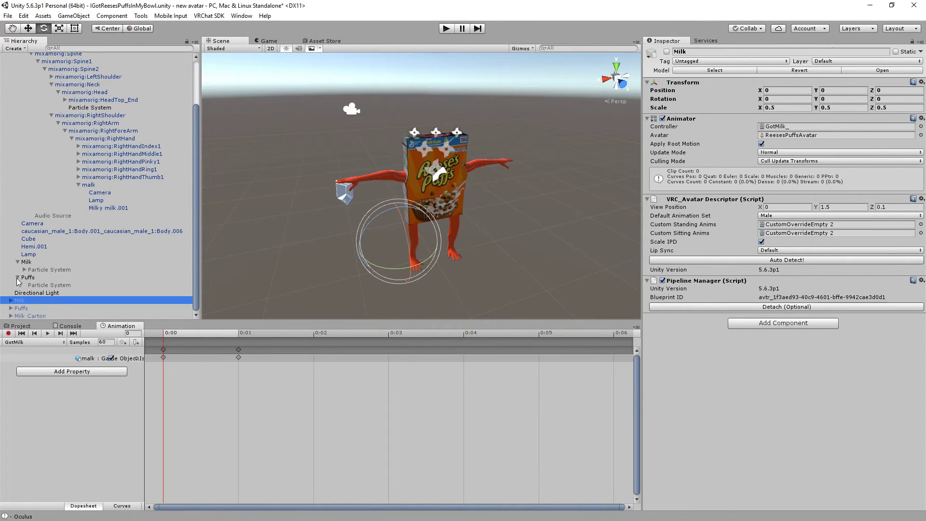
{"action": "left_click", "coordinate": [11, 300]}
{"action": "scroll", "coordinate": [91, 280], "scroll_direction": "down", "scroll_amount": 10}
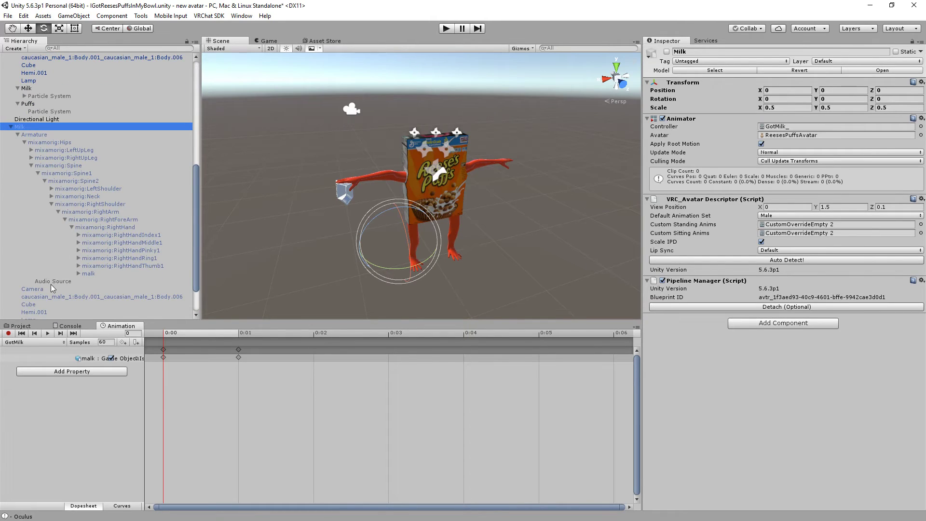
{"action": "scroll", "coordinate": [53, 288], "scroll_direction": "down", "scroll_amount": 3}
{"action": "left_click", "coordinate": [26, 294]}
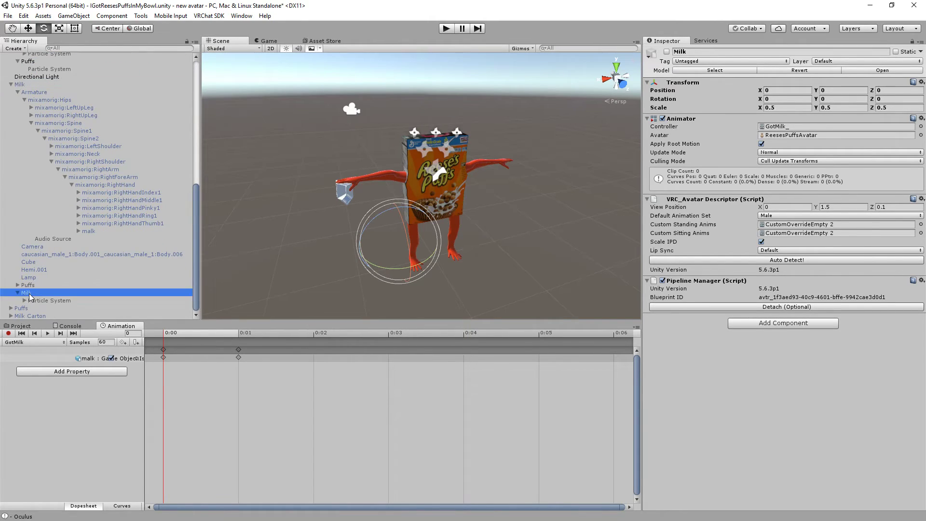
Record the Milk copy's Particle System as active at 0:00 in the GotMilk animation and toggle its active state at 0:01
{"action": "left_click", "coordinate": [34, 301]}
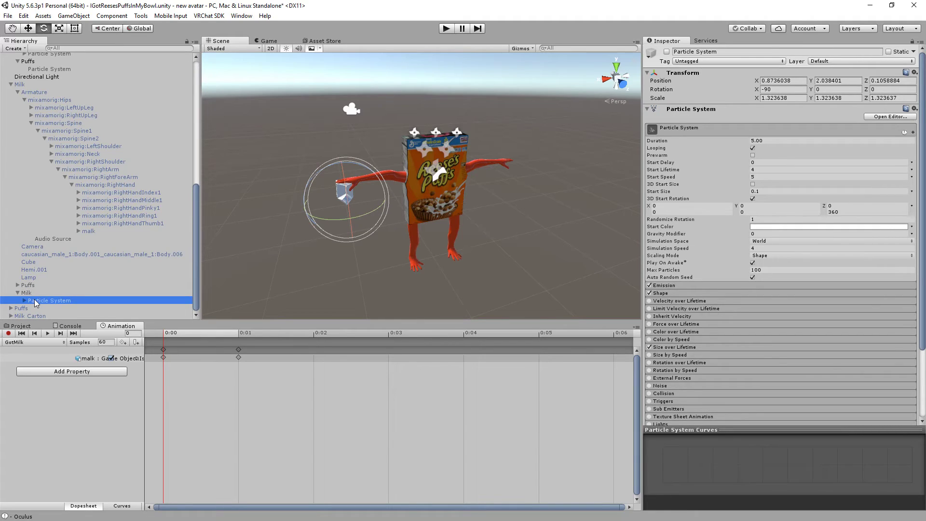
{"action": "left_click", "coordinate": [8, 333]}
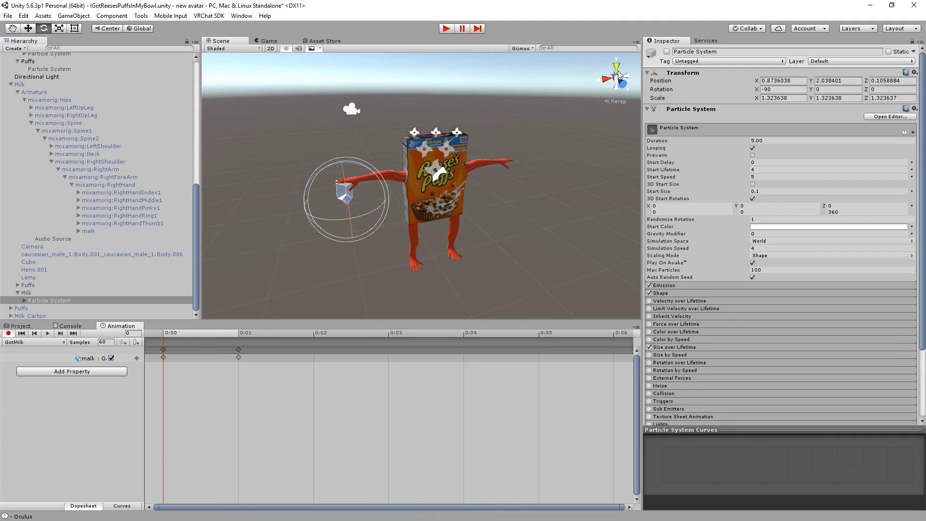
{"action": "left_click", "coordinate": [667, 52]}
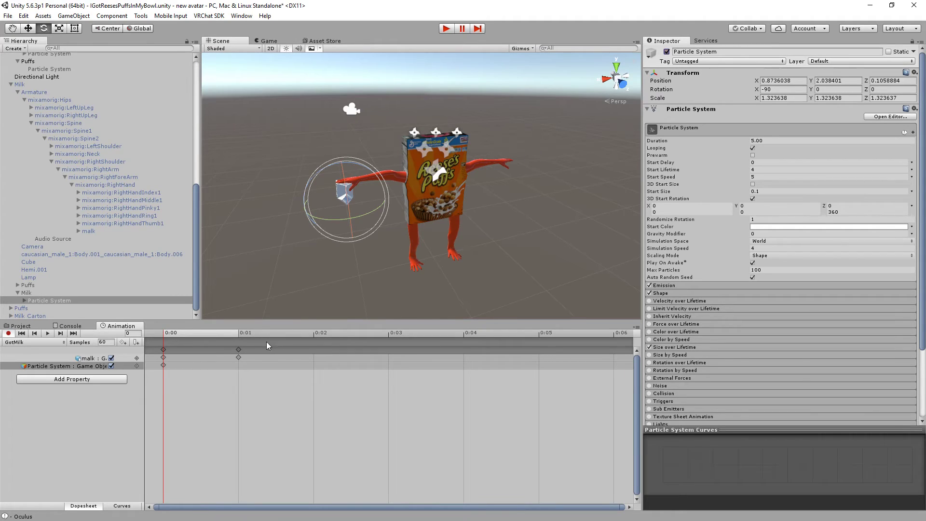
{"action": "left_click", "coordinate": [238, 336]}
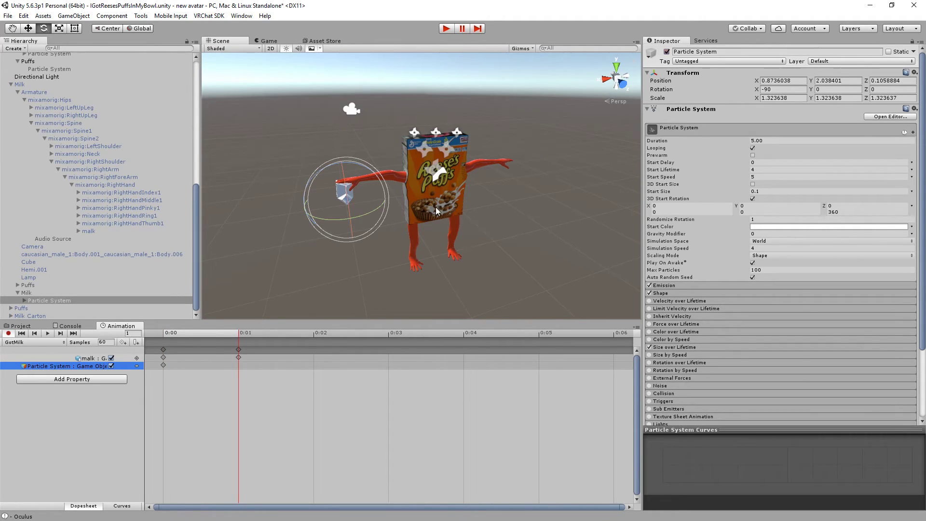
{"action": "left_click", "coordinate": [667, 52]}
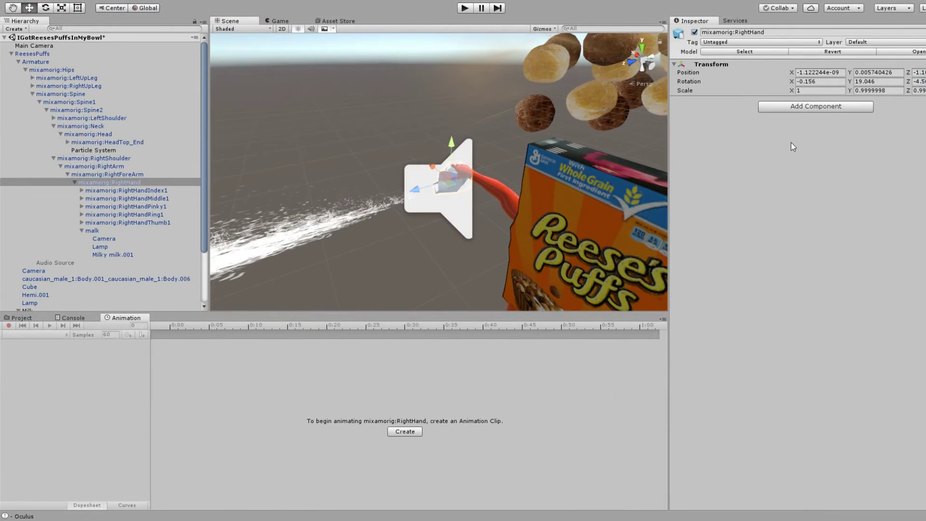
Add a Rigidbody to mixamorig:RightHand with angular drag 0, gravity disabled, and position and rotation frozen on all axes
{"action": "left_click", "coordinate": [812, 127]}
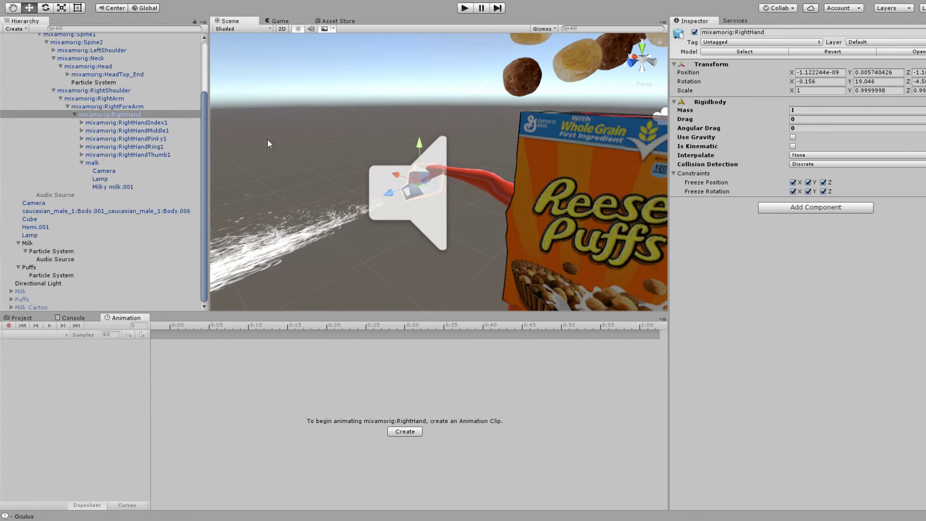
Add a Rigidbody component to the mixamorig:Head bone
{"action": "scroll", "coordinate": [105, 83], "scroll_direction": "up", "scroll_amount": 4}
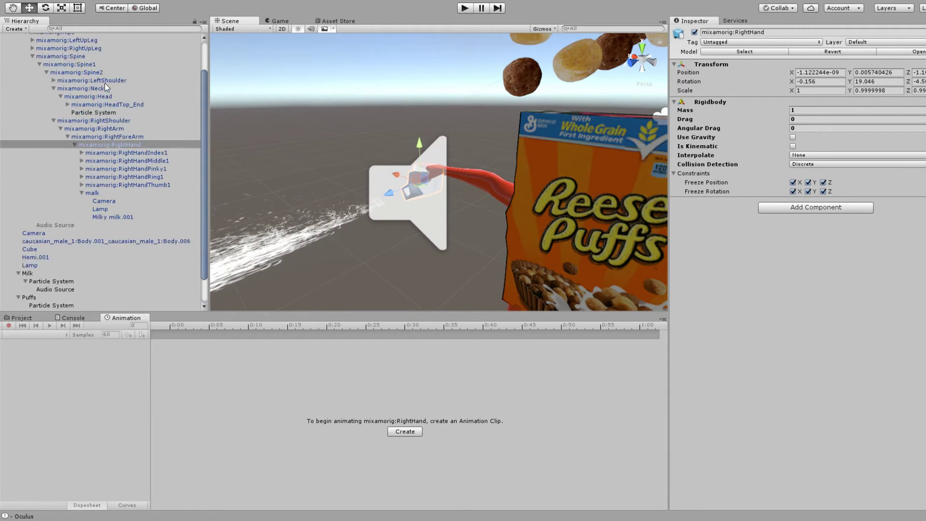
{"action": "left_click", "coordinate": [92, 126]}
{"action": "left_click", "coordinate": [772, 107]}
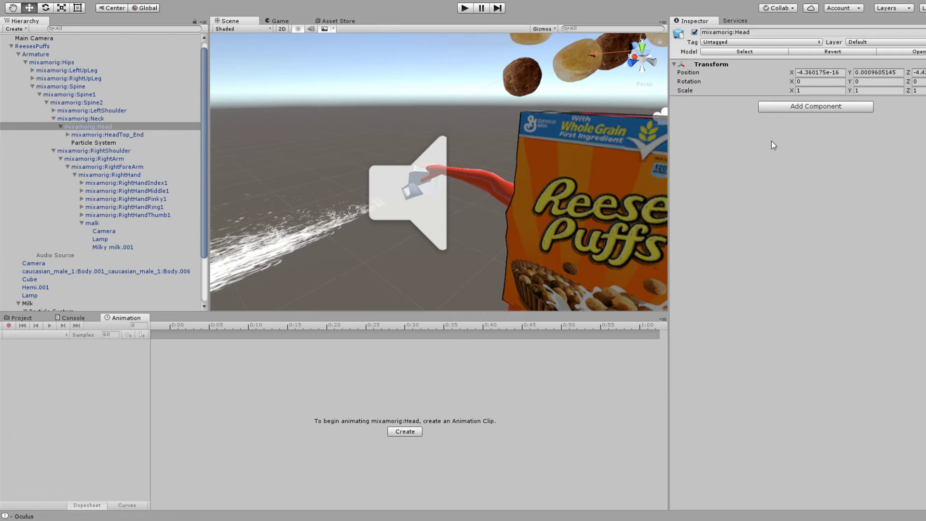
{"action": "left_click", "coordinate": [773, 144]}
Set the head Rigidbody's angular drag to 0, disable gravity, and freeze its position and rotation on X, Y and Z
{"action": "left_click_drag", "start_coordinate": [800, 128], "coordinate": [804, 128]}
{"action": "key", "text": "BackSpace"}
{"action": "left_click", "coordinate": [793, 137]}
{"action": "left_click", "coordinate": [793, 183]}
{"action": "left_click", "coordinate": [808, 182]}
{"action": "left_click", "coordinate": [824, 182]}
{"action": "left_click", "coordinate": [823, 192]}
{"action": "left_click", "coordinate": [808, 191]}
{"action": "left_click", "coordinate": [793, 192]}
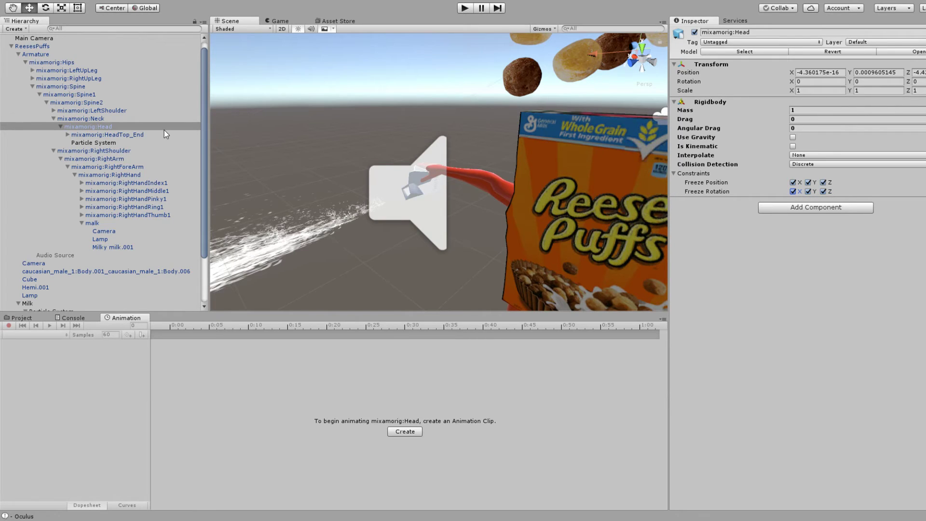
Add a Fixed Joint with its accompanying Rigidbody to the Milk object that holds the particle system and audio source
{"action": "scroll", "coordinate": [68, 244], "scroll_direction": "down", "scroll_amount": 3}
{"action": "left_click", "coordinate": [29, 243]}
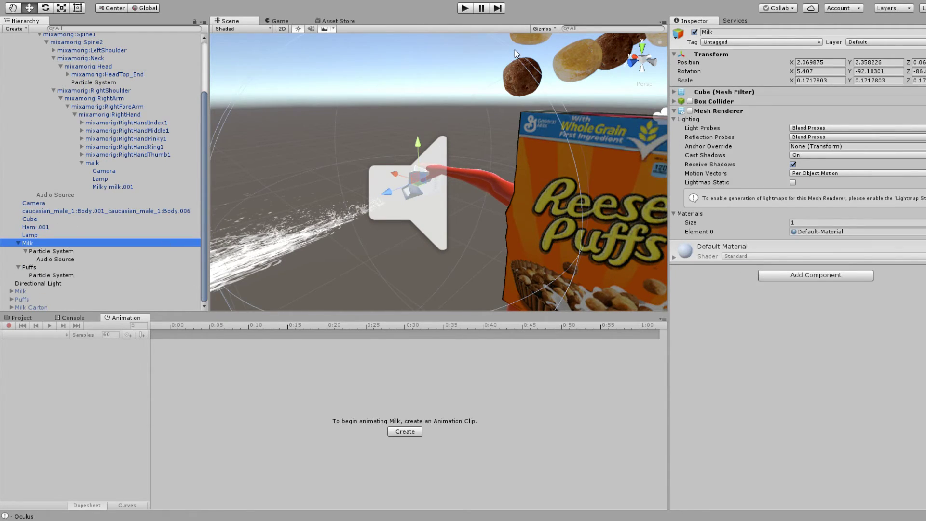
{"action": "left_click", "coordinate": [774, 275]}
{"action": "left_click", "coordinate": [31, 244]}
{"action": "left_click", "coordinate": [29, 267]}
{"action": "left_click", "coordinate": [29, 244]}
{"action": "left_click", "coordinate": [827, 287]}
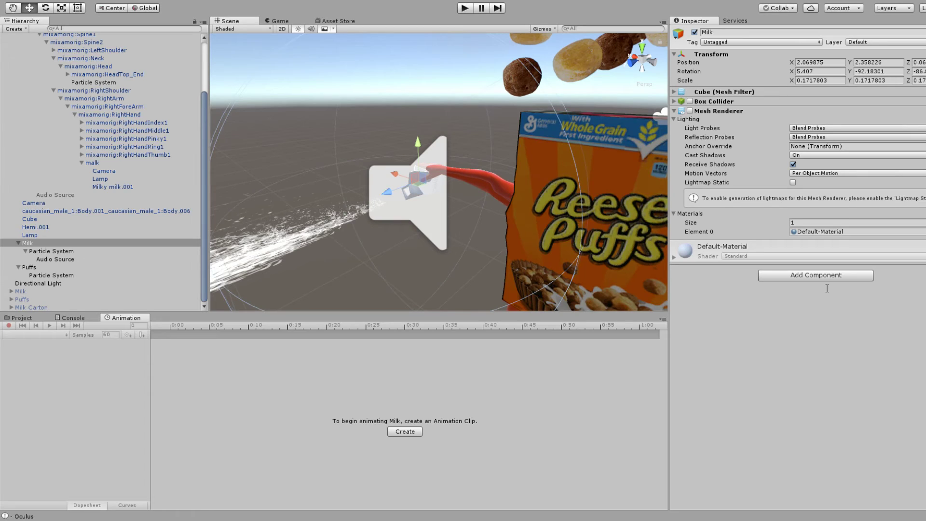
{"action": "key", "text": "ctrl+z"}
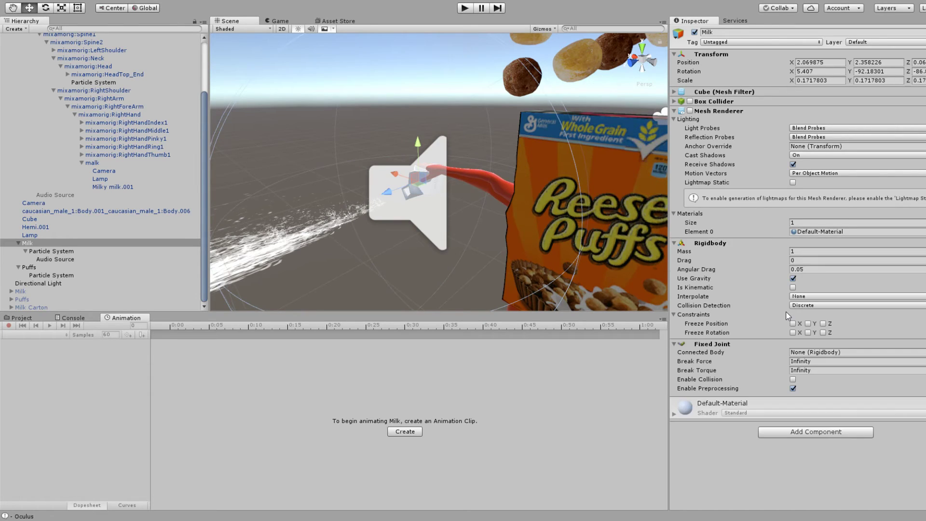
Set the Milk object's Rigidbody angular drag to 0 and disable its gravity
{"action": "left_click", "coordinate": [819, 269]}
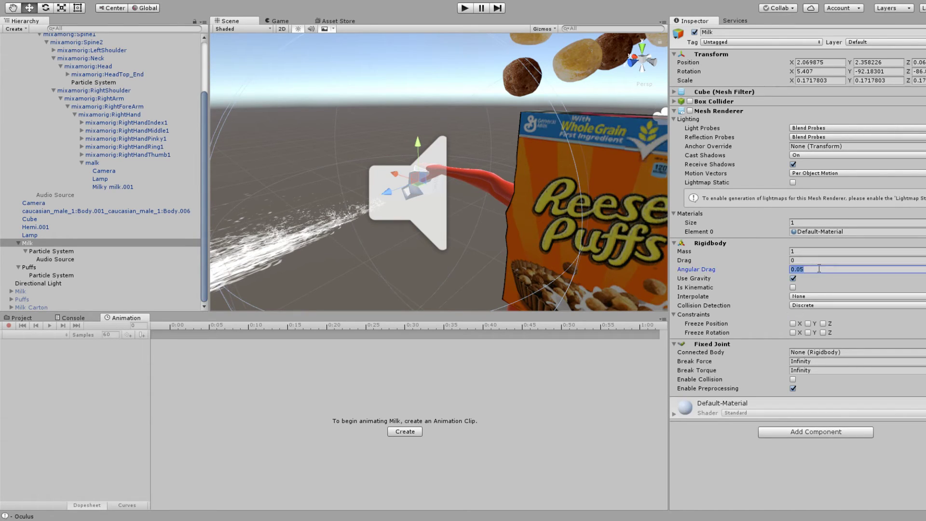
{"action": "type", "text": "0"}
{"action": "left_click", "coordinate": [794, 279]}
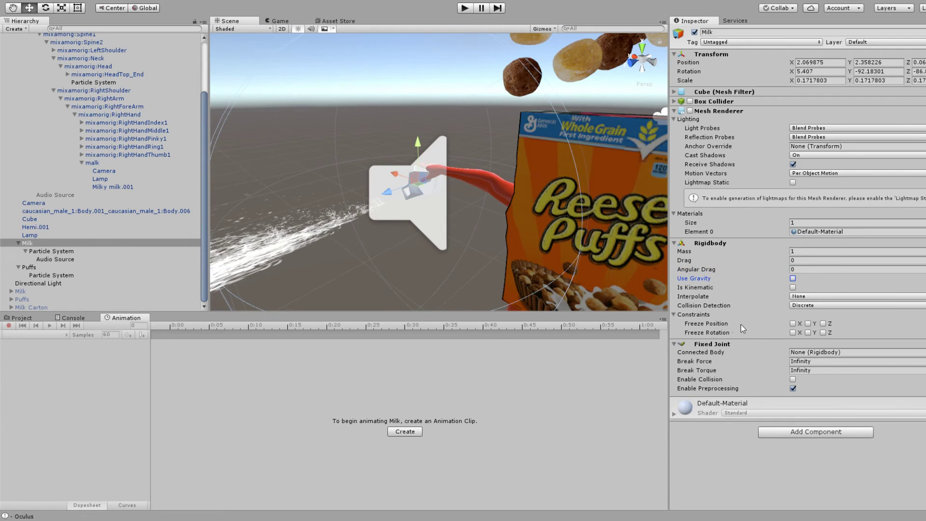